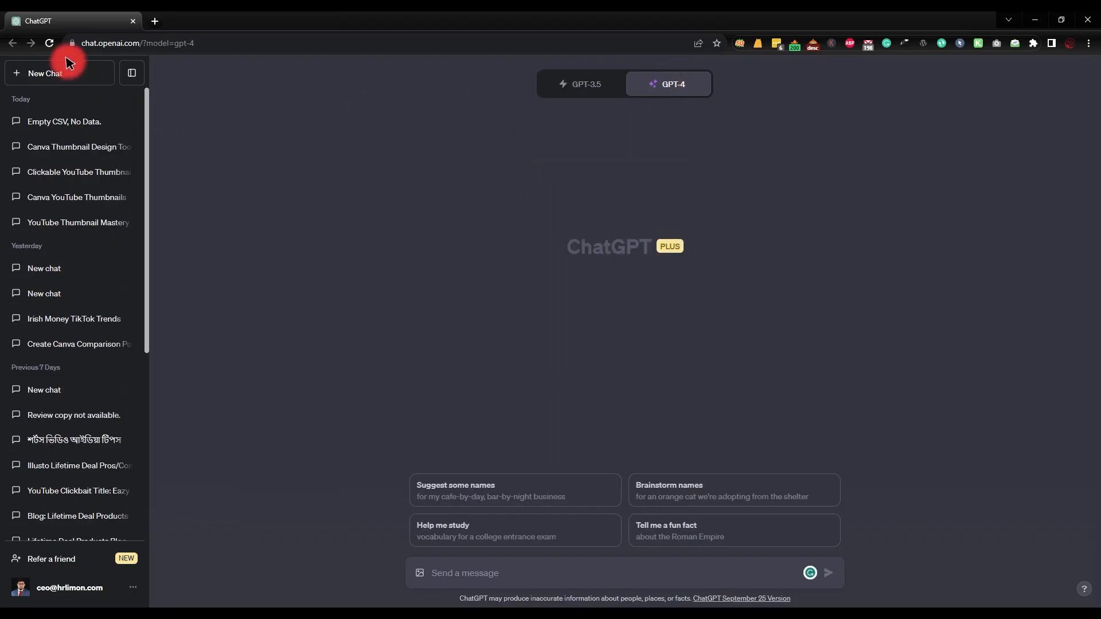
scroll(91, 491, "down", 10)
scroll(82, 508, "up", 10)
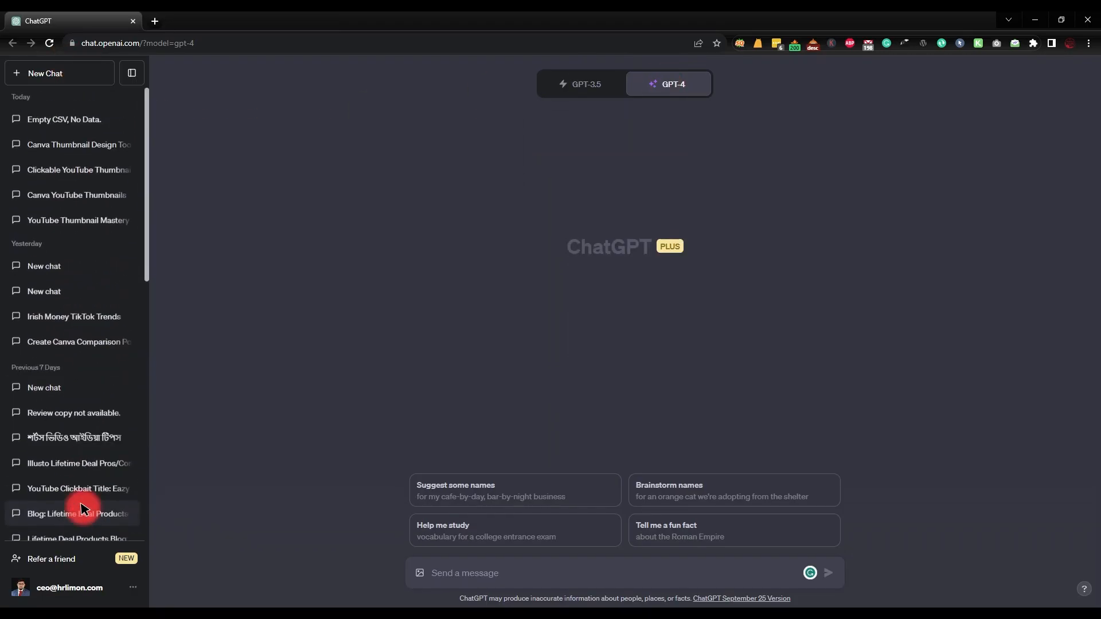
mouse_move(676, 86)
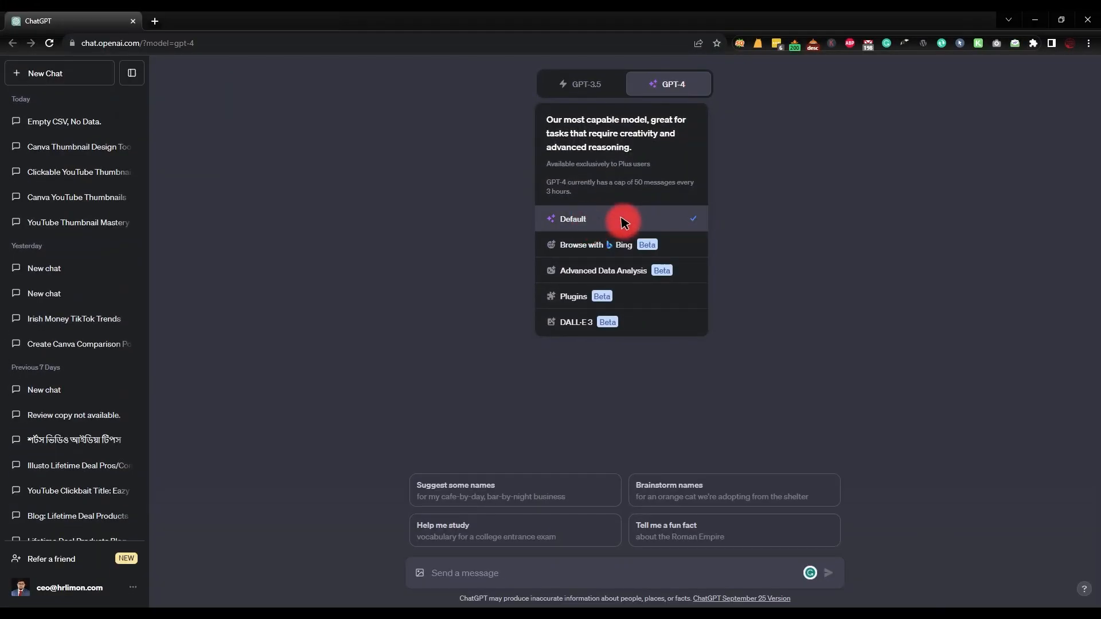
left_click(584, 85)
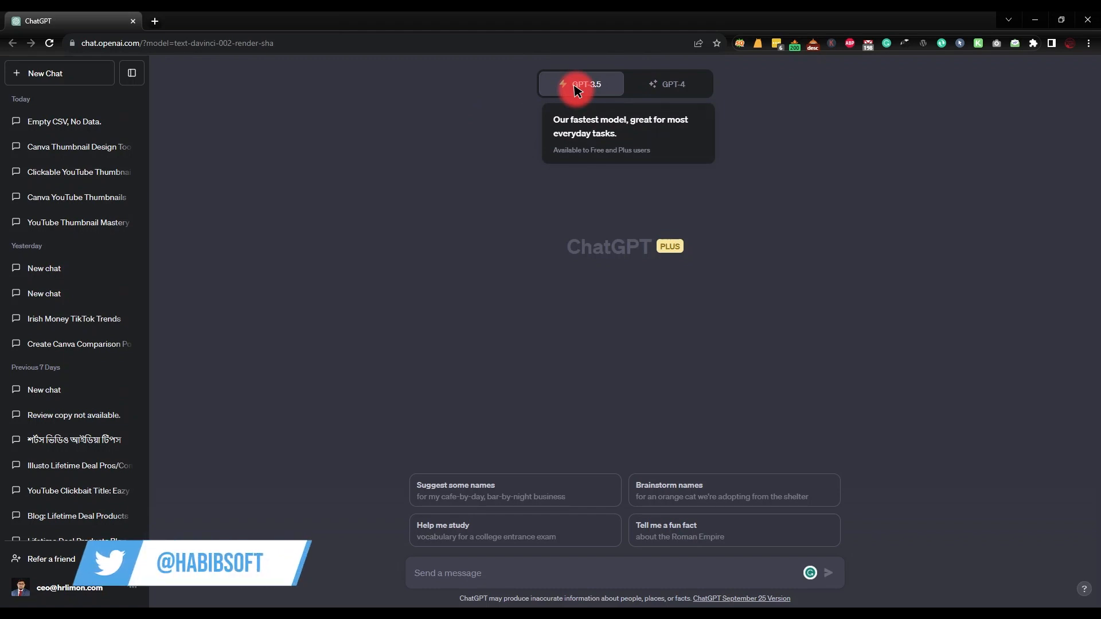
Ask GPT-4: "Create a PowerPoint presentation on Canva Clickable YouTube Thumbnails Design (Live Class) that it is a useful tool".
left_click(668, 84)
left_click(465, 583)
type("Create a PowerPoint presentation on Canva Clickable YouTube Thumbnails Design (Live Class) that it is a useful tool")
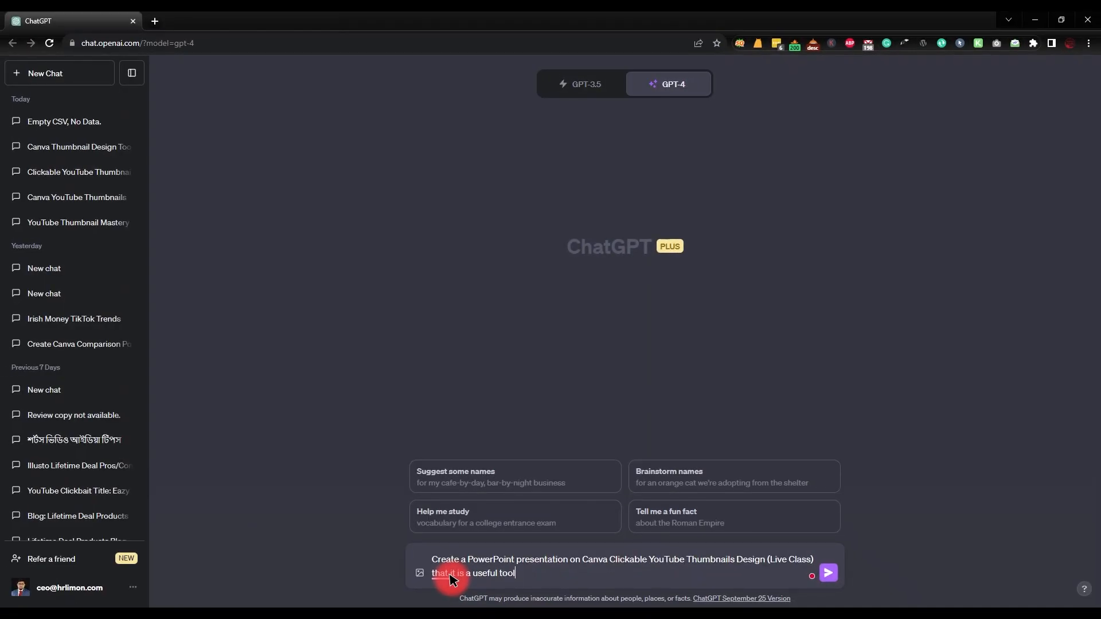
left_click_drag(711, 560, 812, 558)
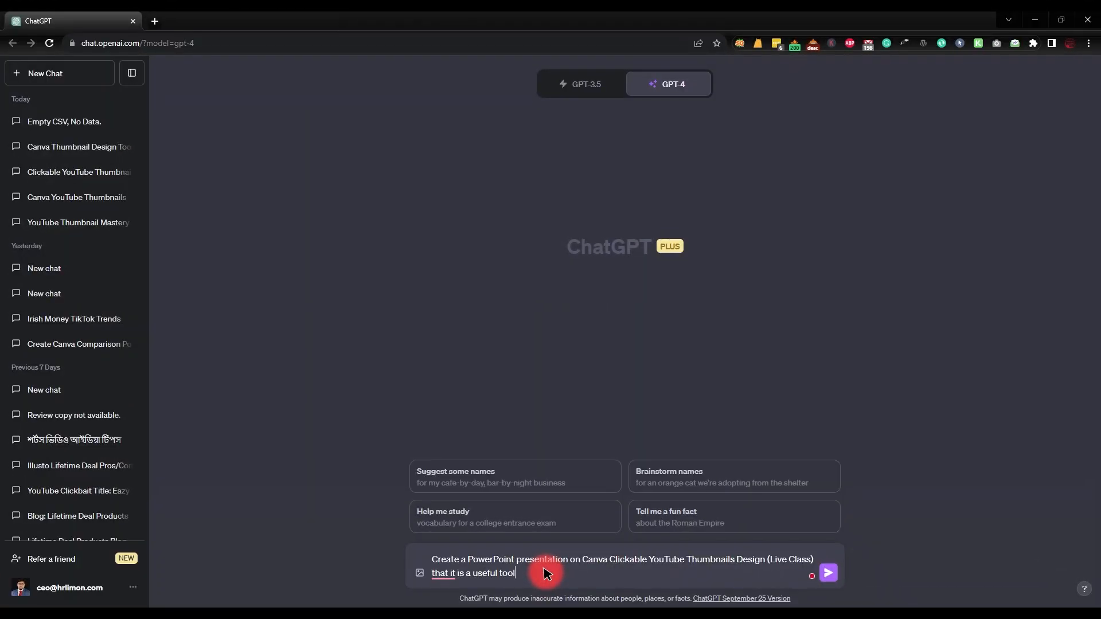
key("Return")
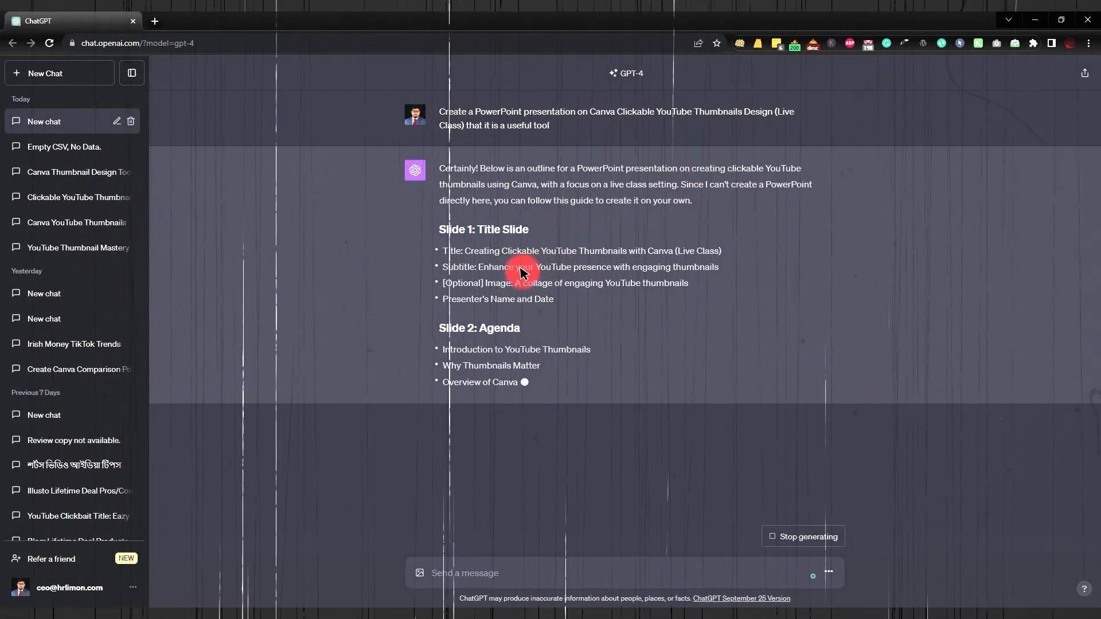
Read through the generated slide-by-slide presentation outline, from the title slide to the closing slides.
left_click_drag(453, 236, 511, 228)
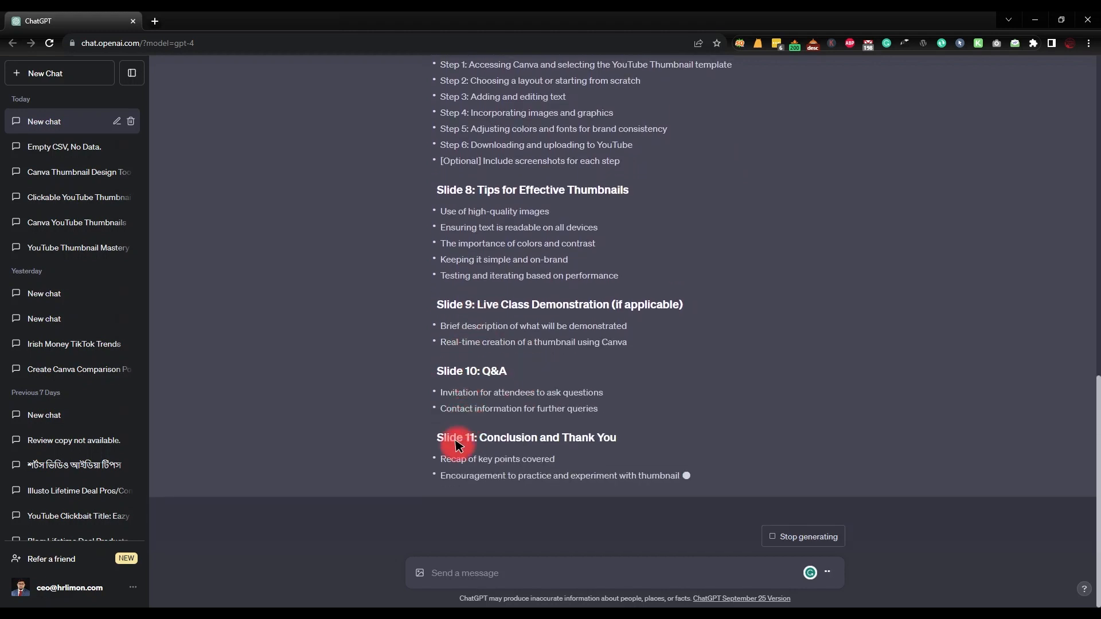
left_click_drag(438, 401, 505, 401)
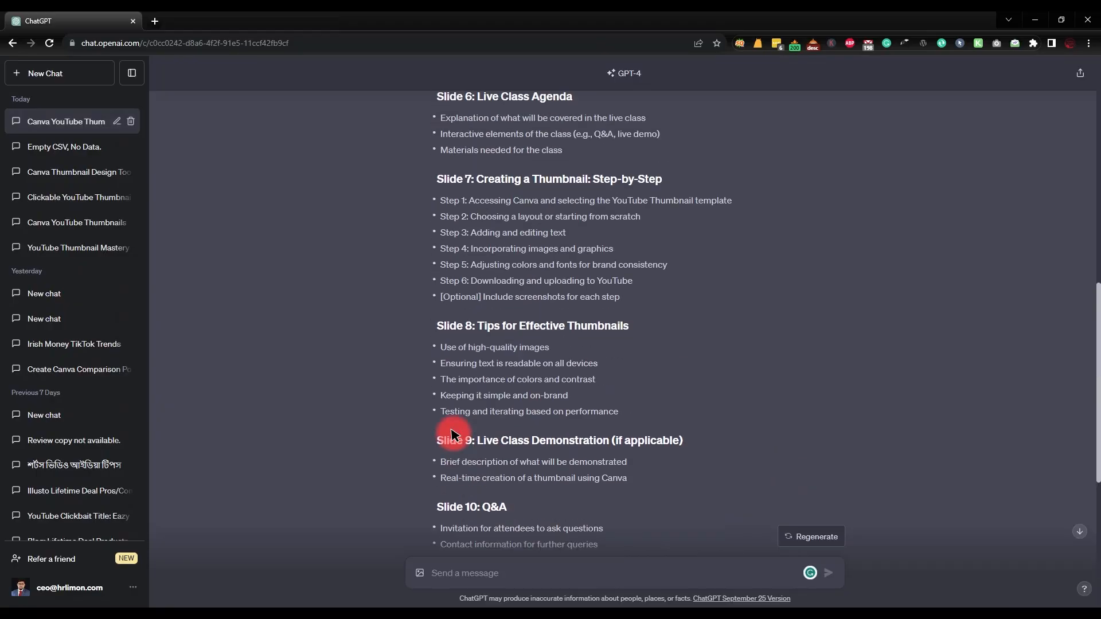
scroll(455, 434, "up", 8)
scroll(459, 372, "up", 3)
scroll(455, 292, "down", 10)
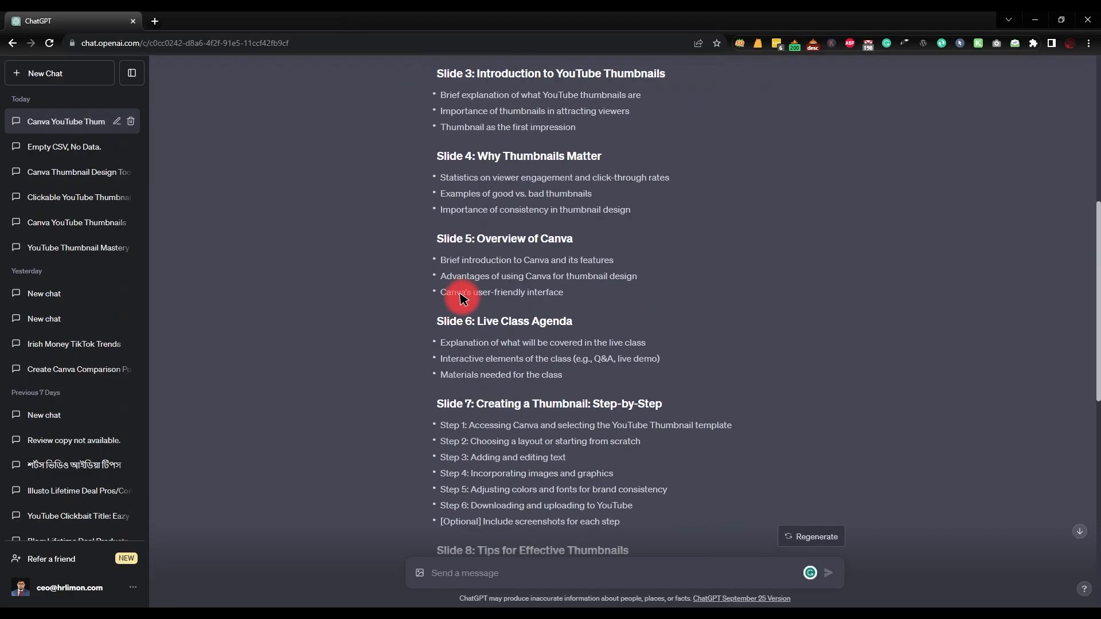
scroll(460, 298, "up", 14)
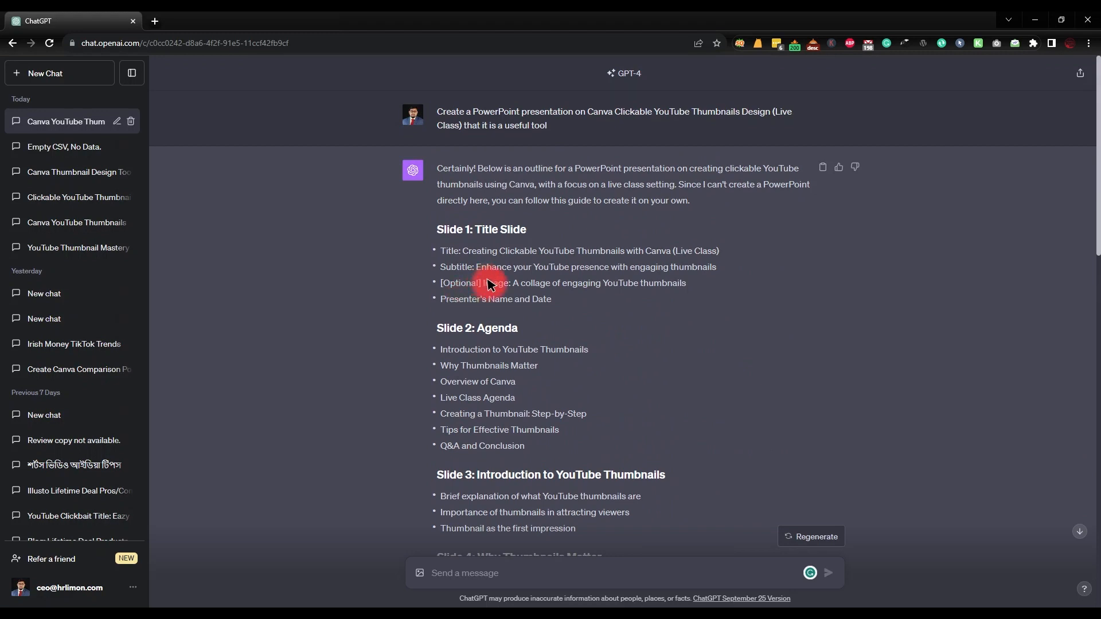
scroll(591, 447, "down", 15)
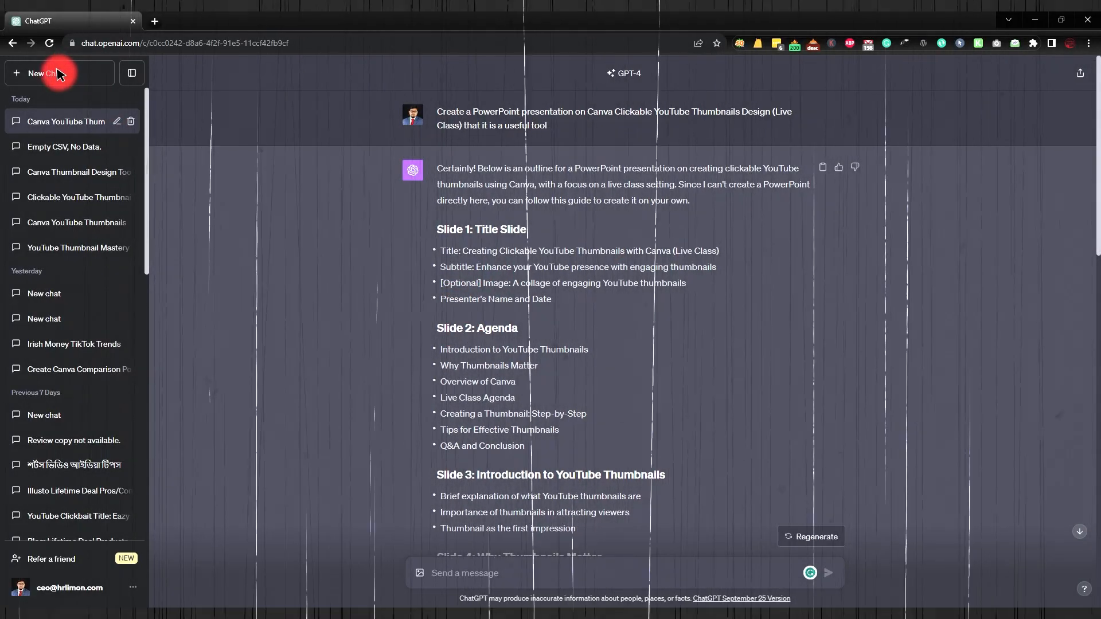
Start a new GPT-4 chat in Plugins mode with the Smart Slides plugin enabled.
left_click(54, 73)
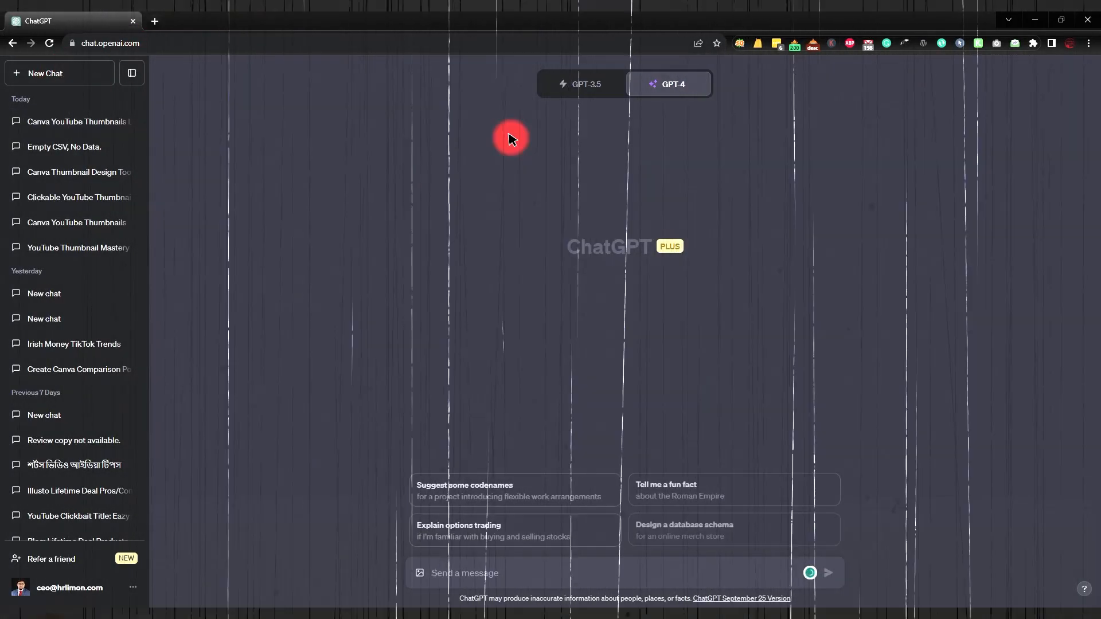
mouse_move(634, 83)
left_click(585, 296)
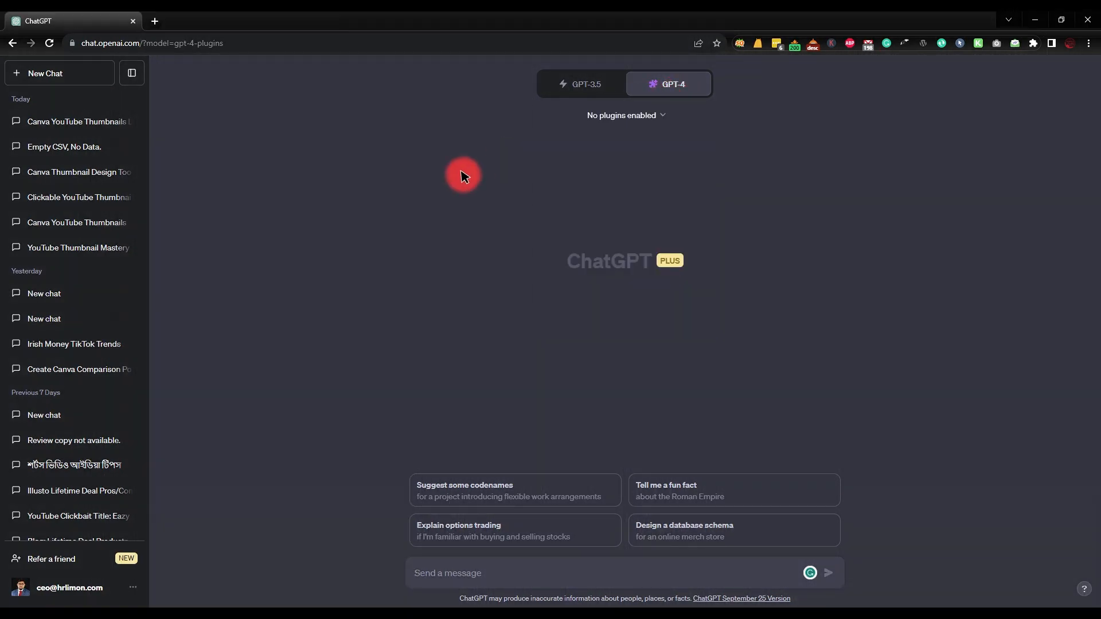
left_click(627, 115)
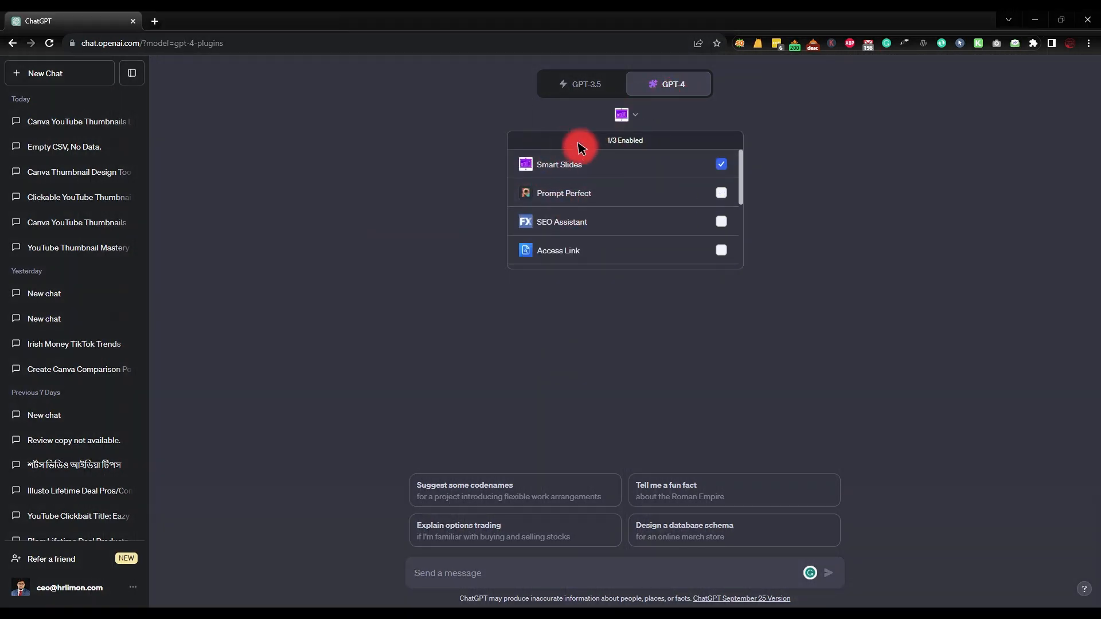
left_click(471, 127)
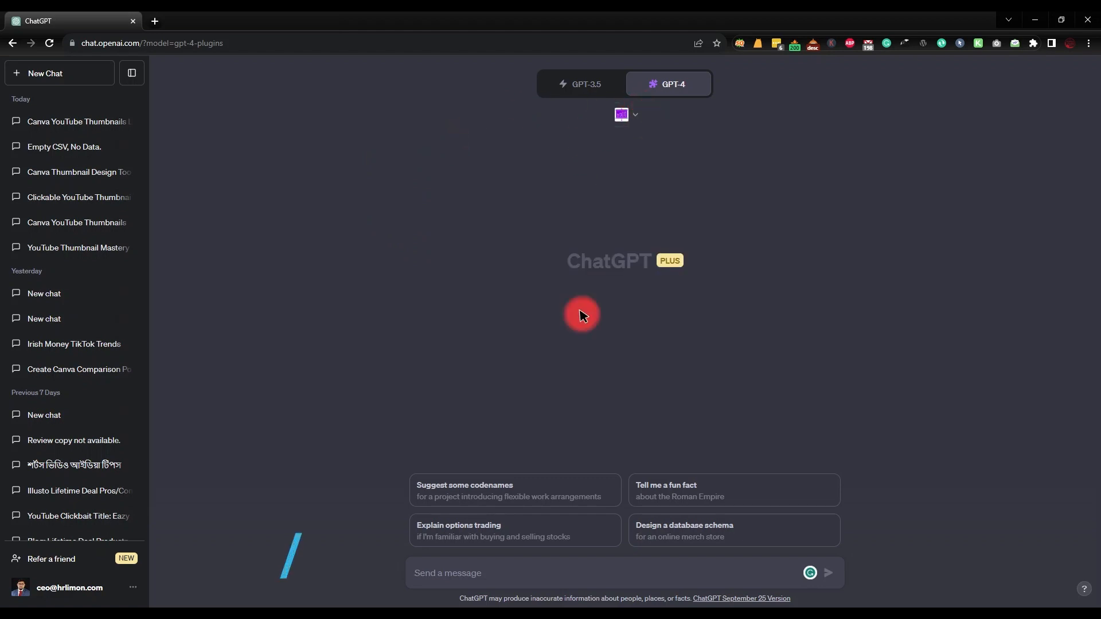
Send the prompt "Create a PowerPoint presentation on Canva Clickable YouTube Thumbnails Design (Live Class) that it is a useful tool".
left_click(467, 572)
type("Create a PowerPoint presentation on Canva Clickable YouTube Thumbnails Design (Live Class) that it is a useful tool")
key("Return")
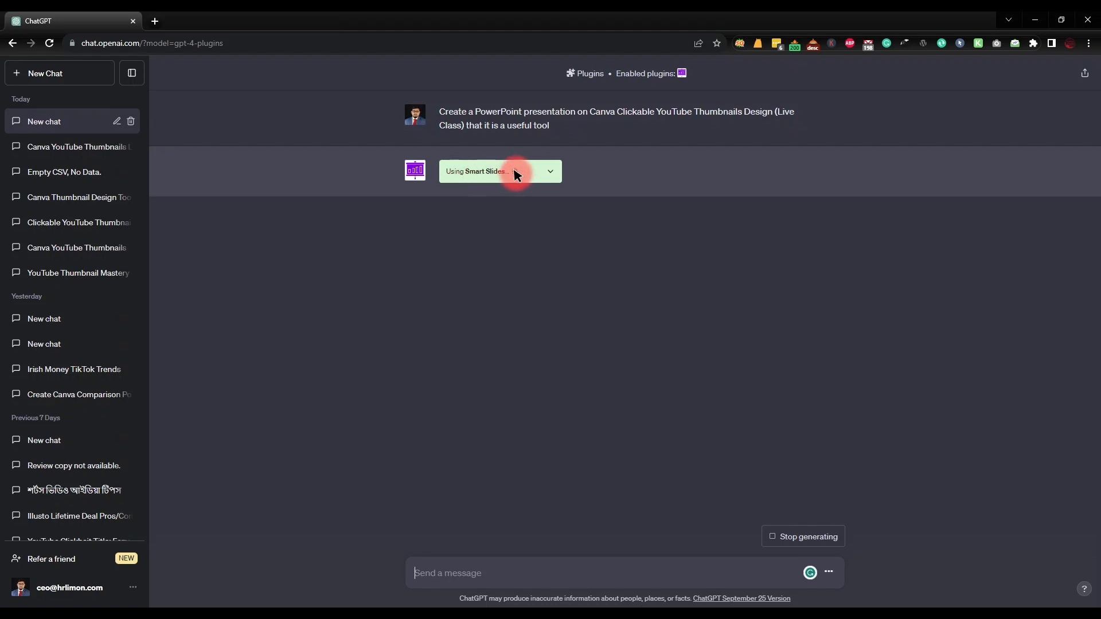
Expand the Smart Slides request details, inspect the slide content being sent, and collapse them again.
left_click(551, 172)
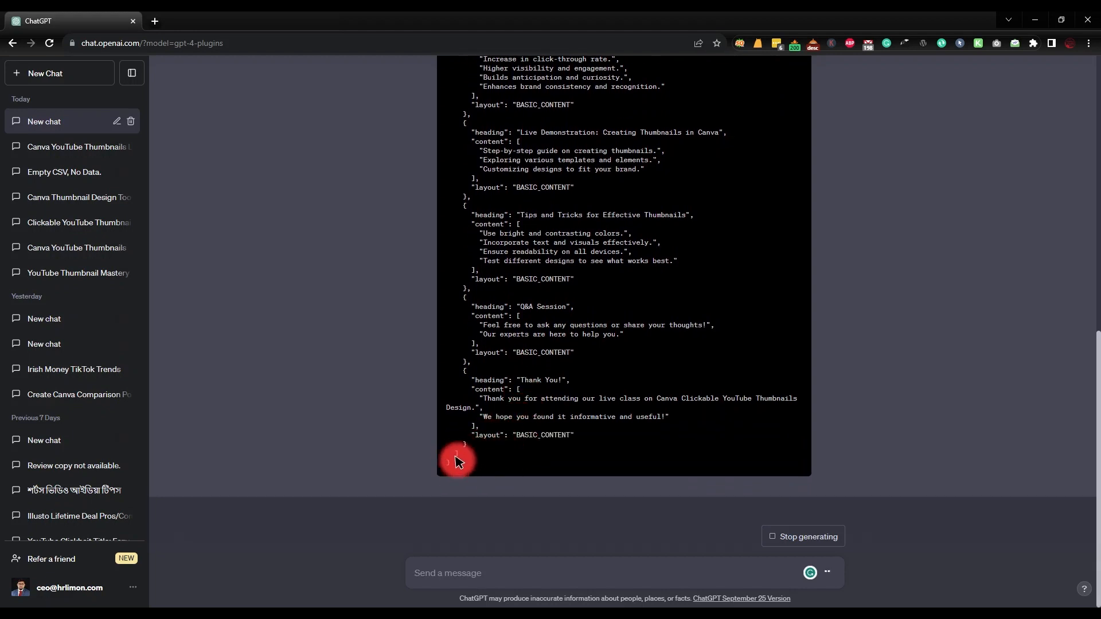
scroll(487, 401, "up", 15)
left_click(547, 172)
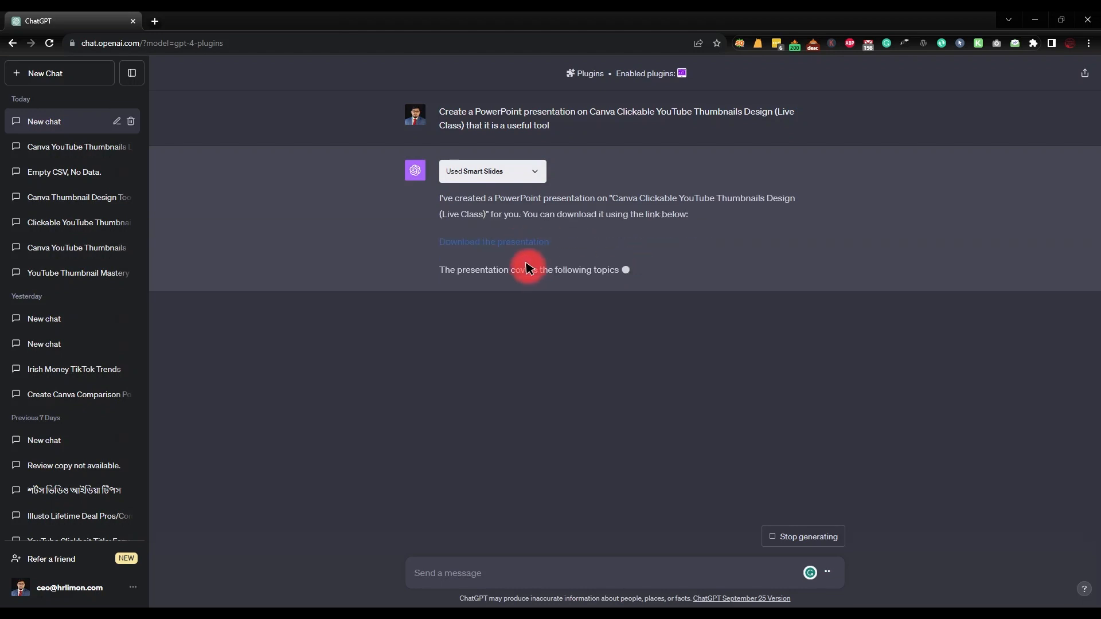
Download the generated presentation, open it in PowerPoint and enable editing.
left_click(487, 242)
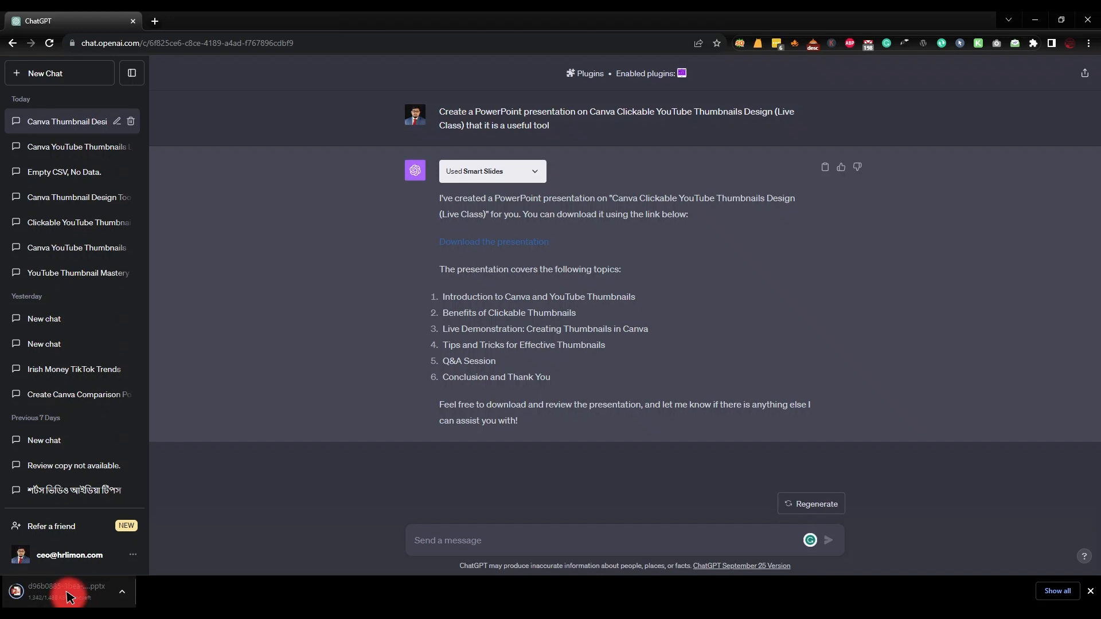
left_click(43, 594)
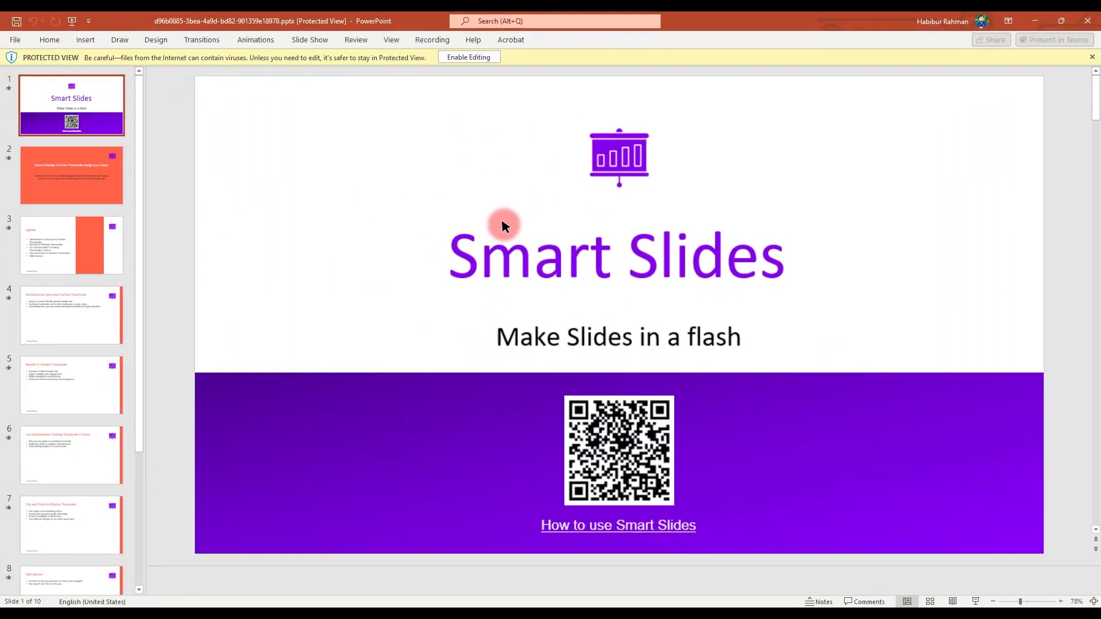
left_click(469, 57)
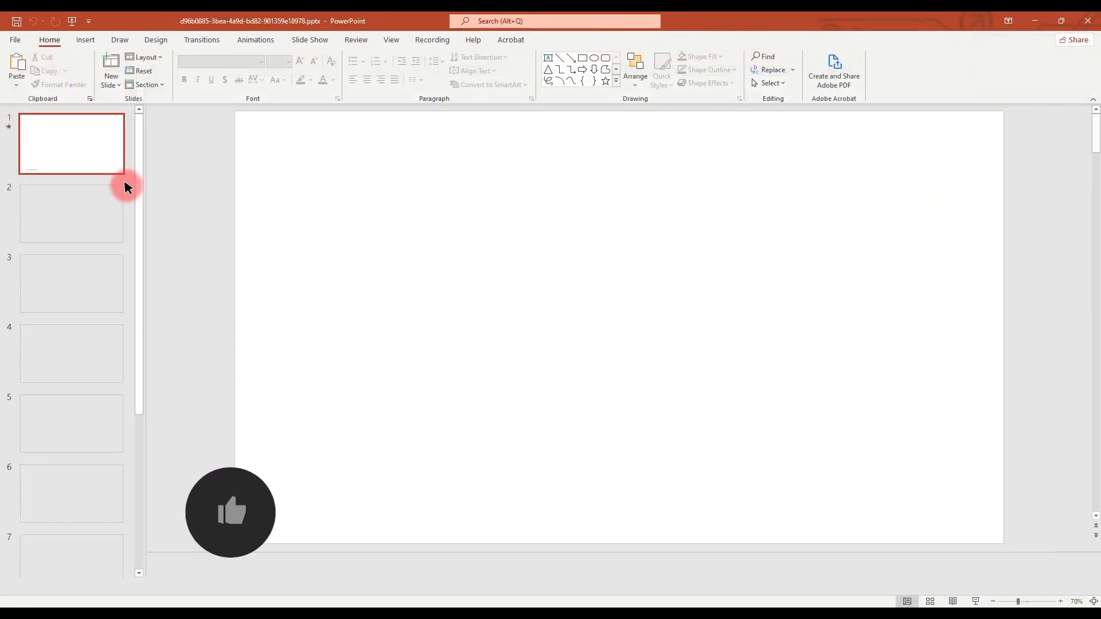
Delete the opening Smart Slides promotional slide and the last slide after "Thank You!".
key("Delete")
scroll(54, 433, "down", 5)
left_click(68, 546)
key("Delete")
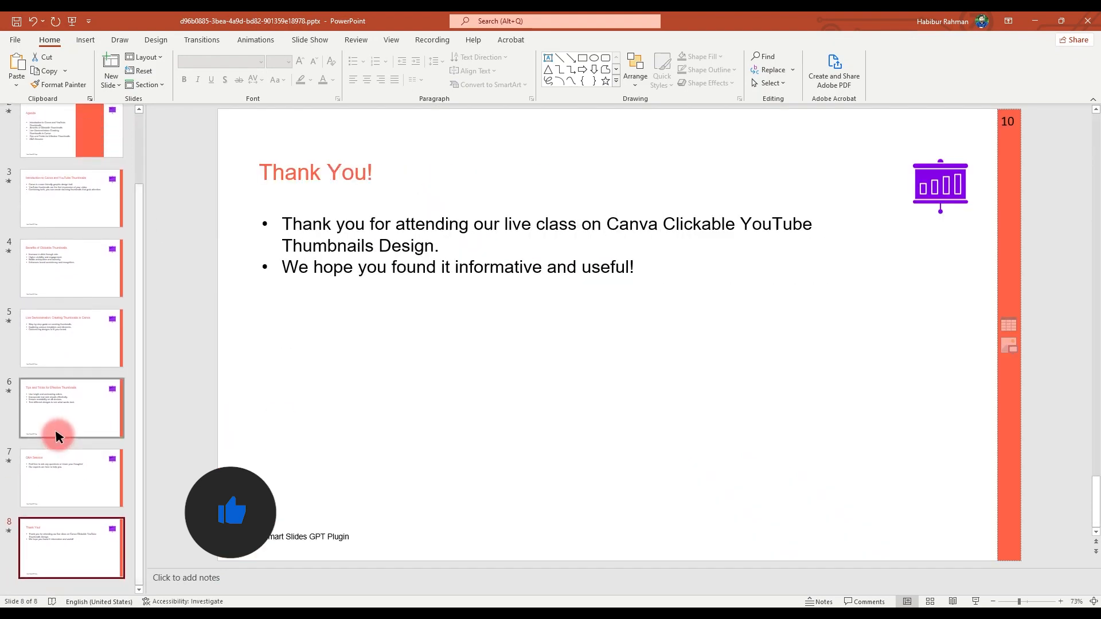
Look through the remaining slides from the Agenda to the Q&A Session.
scroll(57, 435, "up", 3)
left_click(89, 224)
left_click(83, 288)
left_click(81, 367)
left_click(77, 433)
scroll(79, 367, "down", 2)
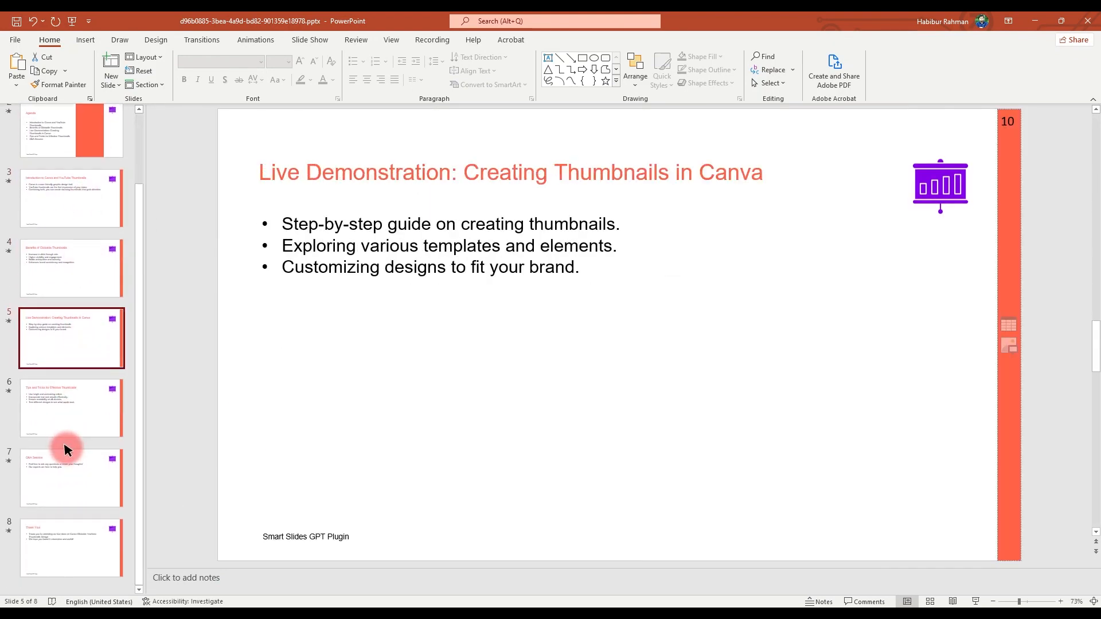
left_click(67, 477)
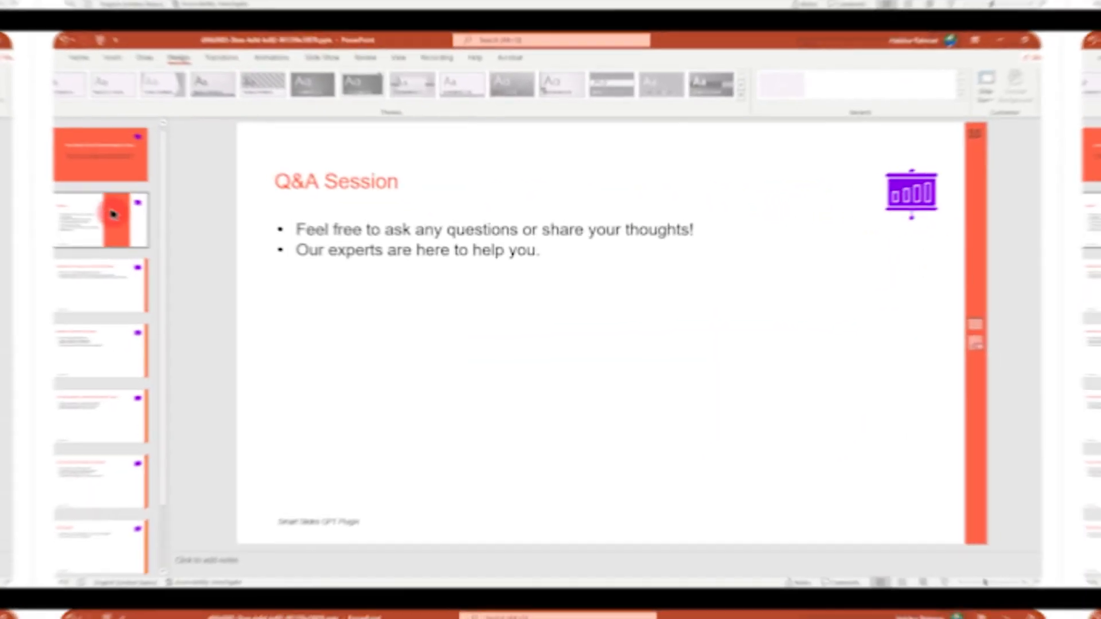
Go to the Agenda slide and apply the pale green theme with curved grass stems to the presentation.
left_click(73, 186)
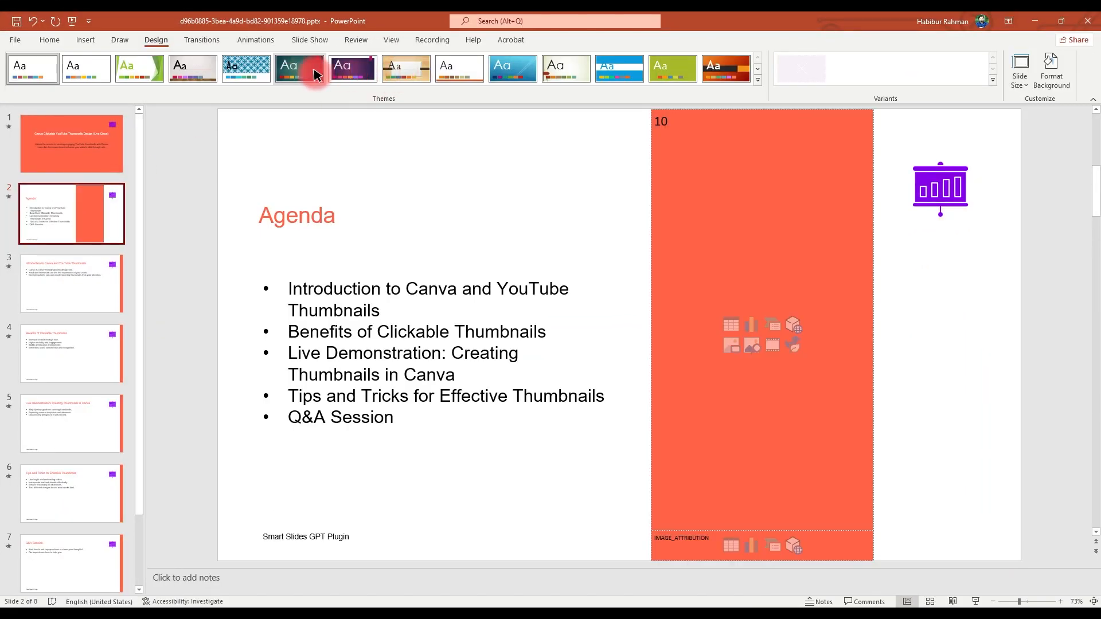
left_click(618, 69)
left_click(565, 72)
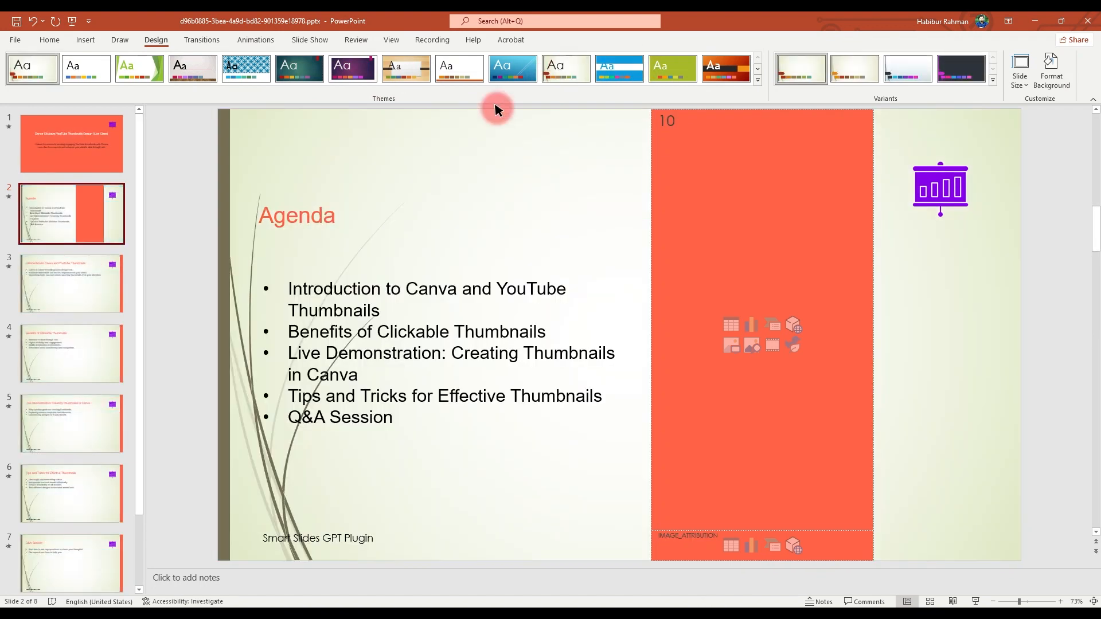
Review the restyled slides from the Canva introduction through "Thank You!", and return to the title slide.
left_click(103, 283)
left_click(91, 372)
left_click(57, 438)
left_click(73, 511)
scroll(74, 505, "down", 2)
left_click(68, 538)
scroll(78, 405, "up", 5)
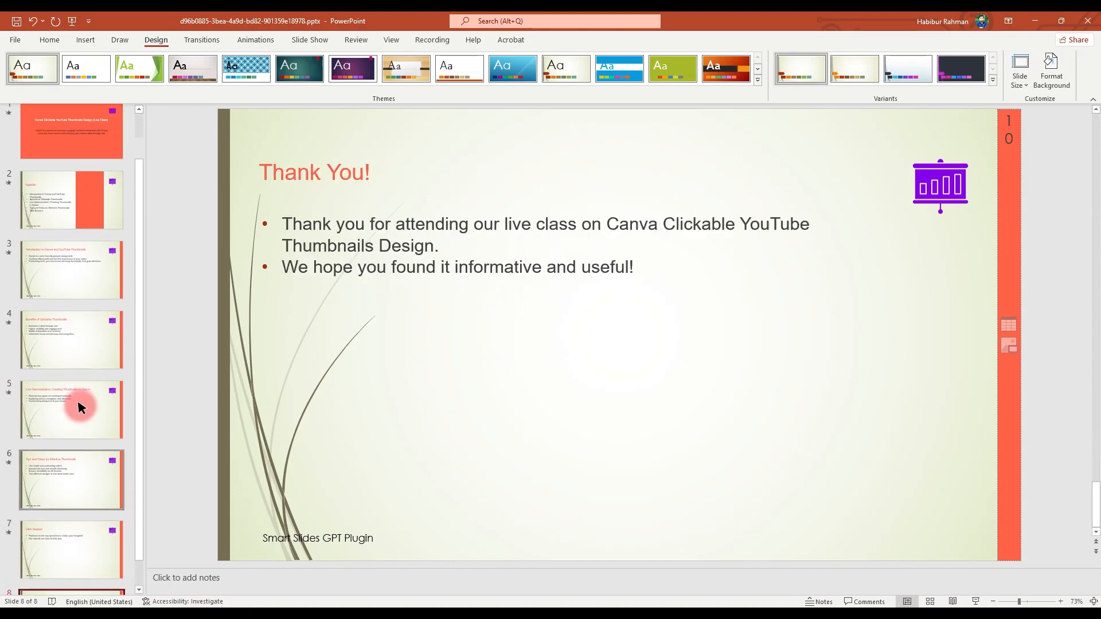
left_click(74, 146)
Close the presentation without saving it, and reload the earlier Canva YouTube Thumbnails outline chat in ChatGPT.
left_click(1089, 13)
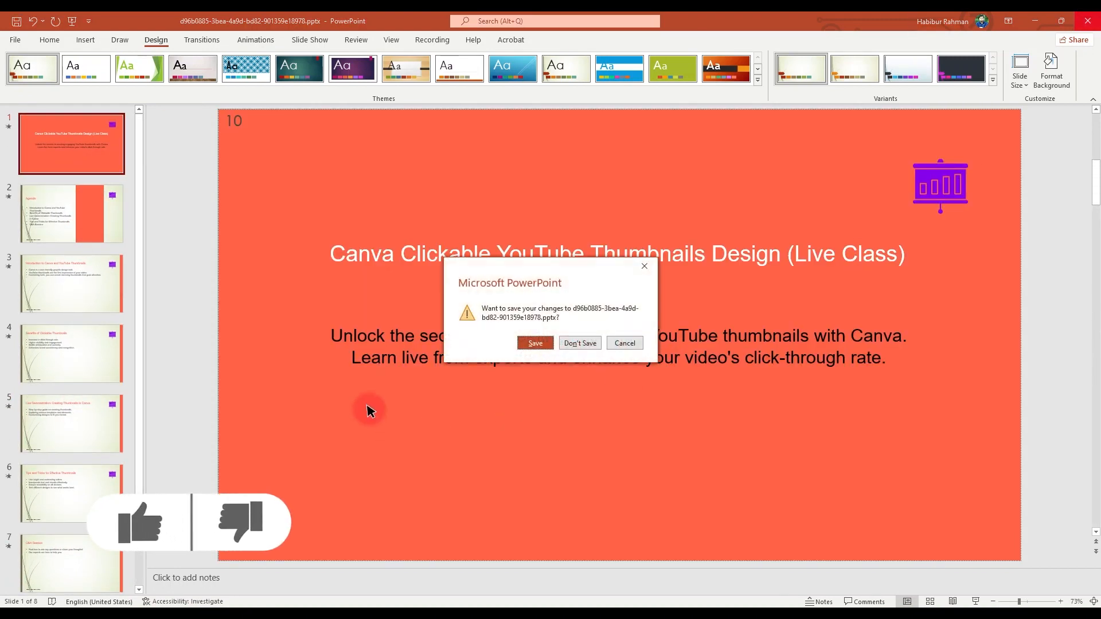
left_click(577, 345)
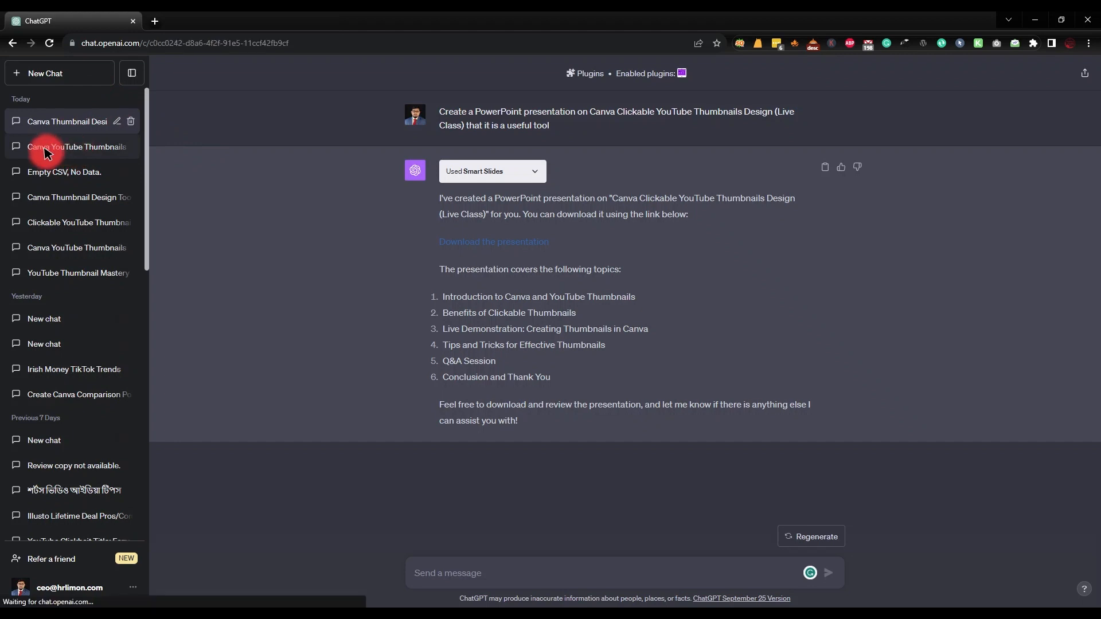
left_click(69, 148)
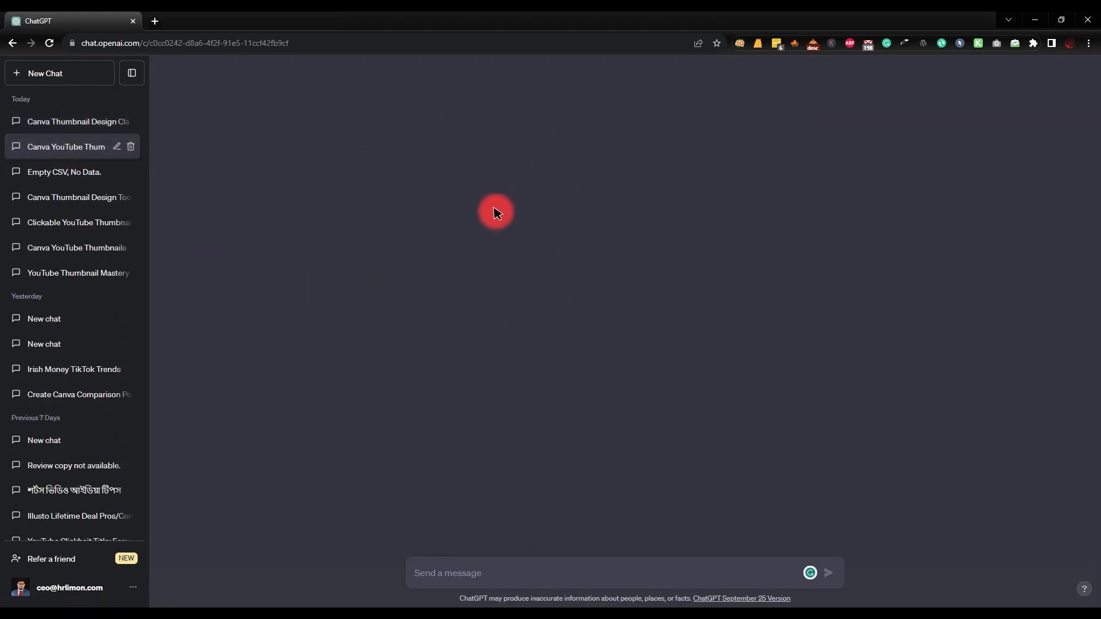
left_click(49, 44)
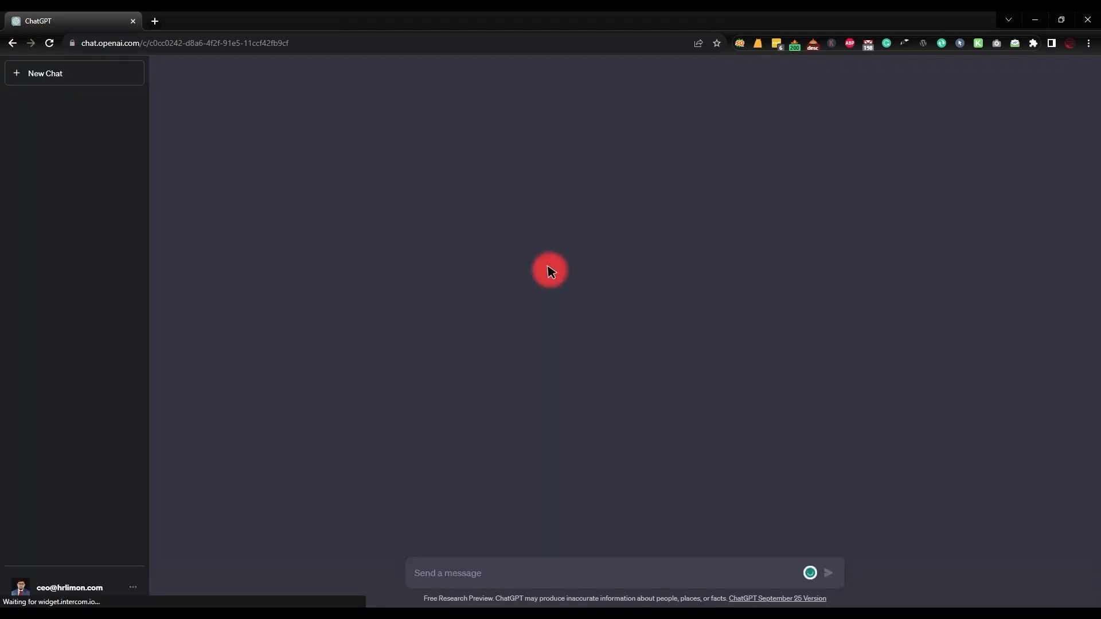
Select the outline text from "Slide 1: Title Slide" through the end of "Slide 13: Feedback".
scroll(549, 271, "up", 15)
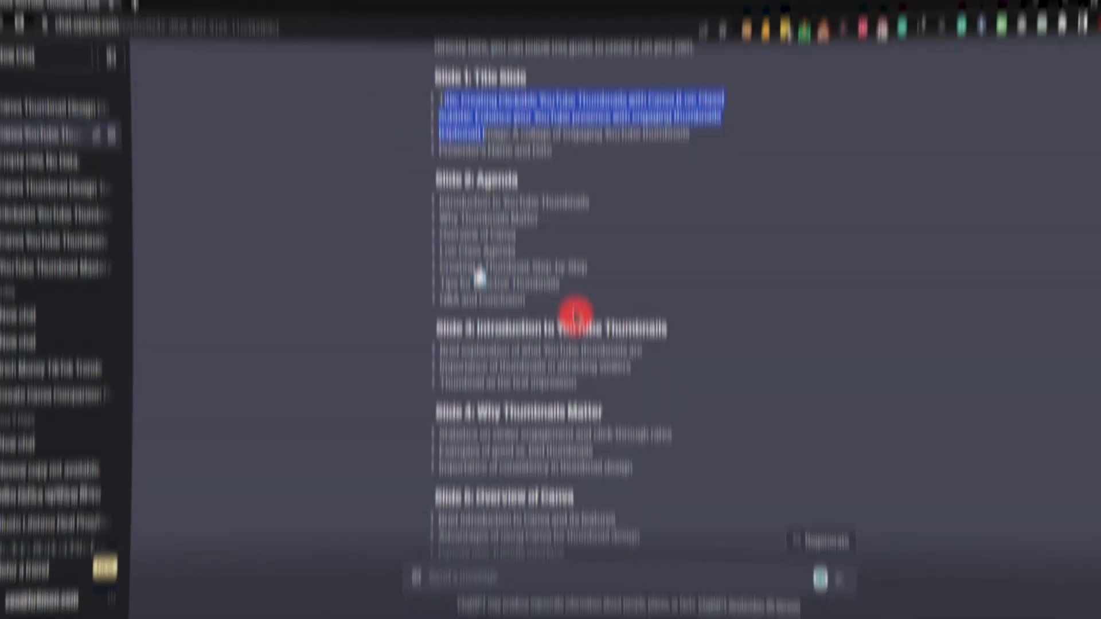
scroll(575, 319, "down", 14)
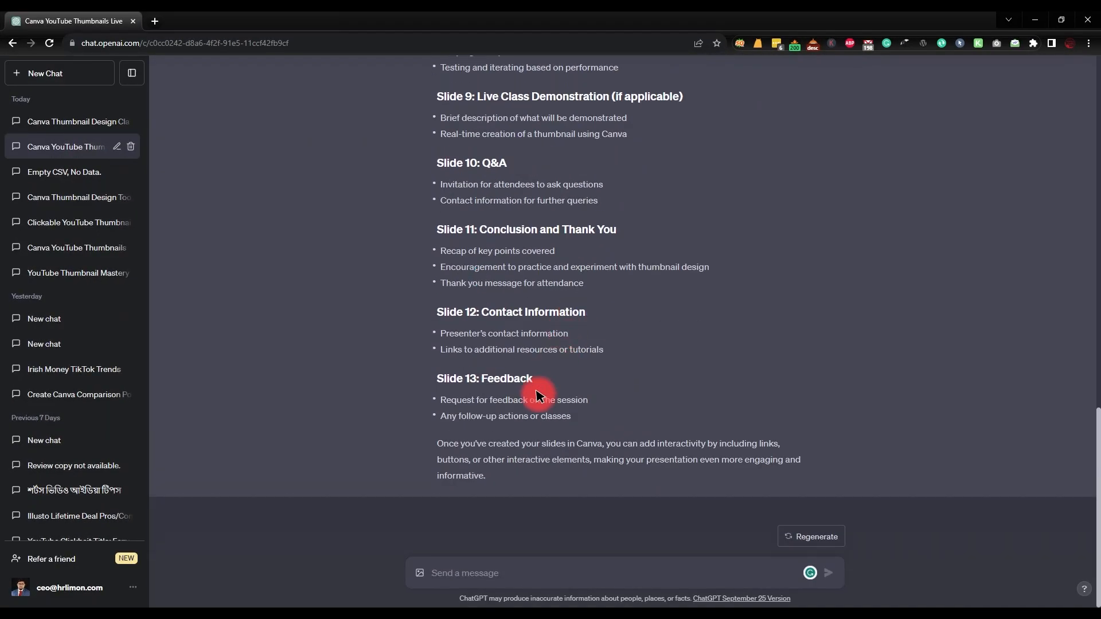
left_click_drag(583, 418, 438, 180)
scroll(418, 201, "up", 12)
scroll(466, 197, "up", 4)
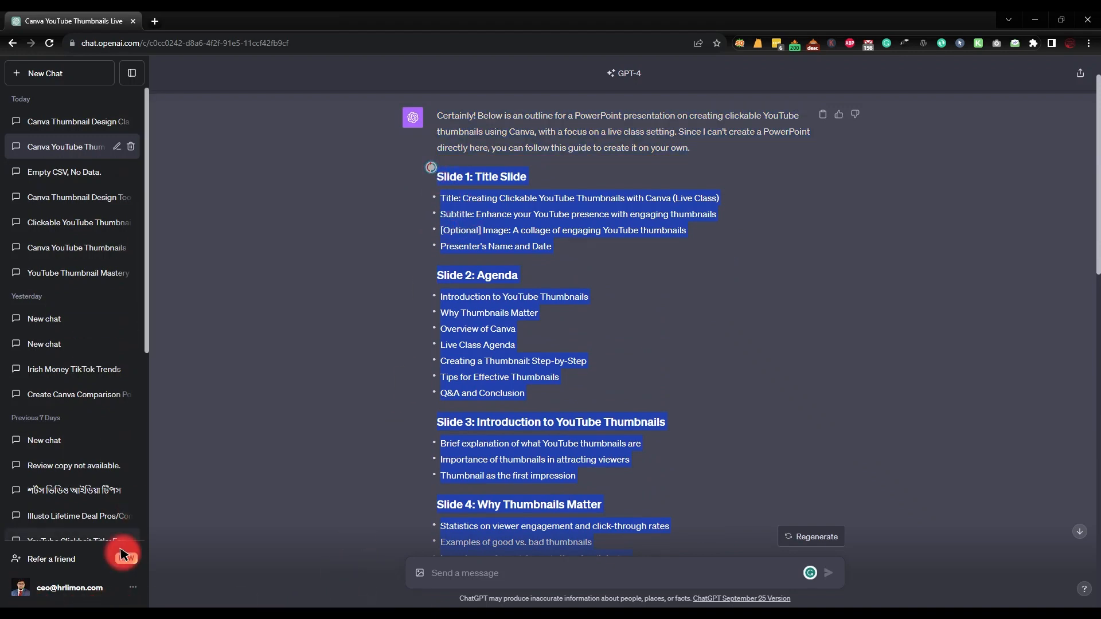
Switch to Microsoft Word and create a blank document in a maximized window.
key("super")
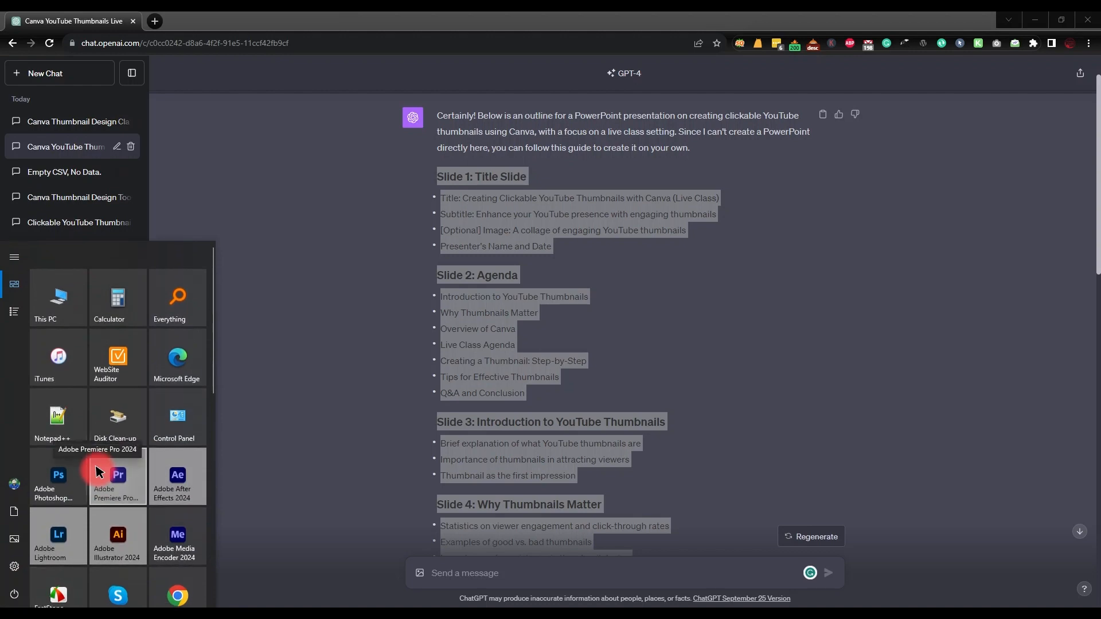
type("off")
left_click(113, 314)
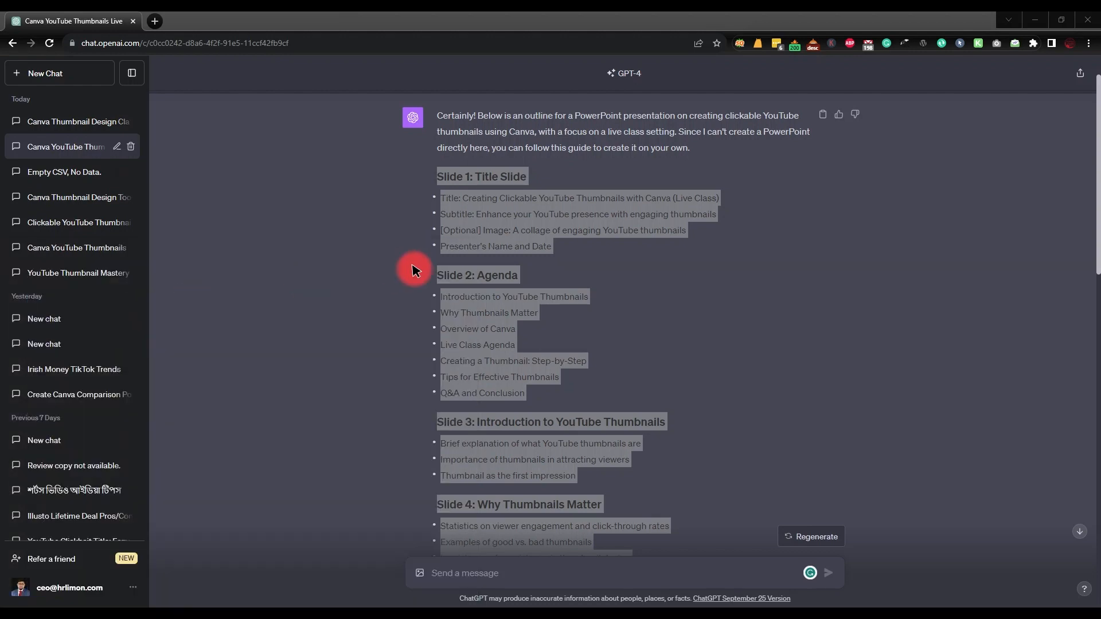
left_click_drag(0, 232, 677, 25)
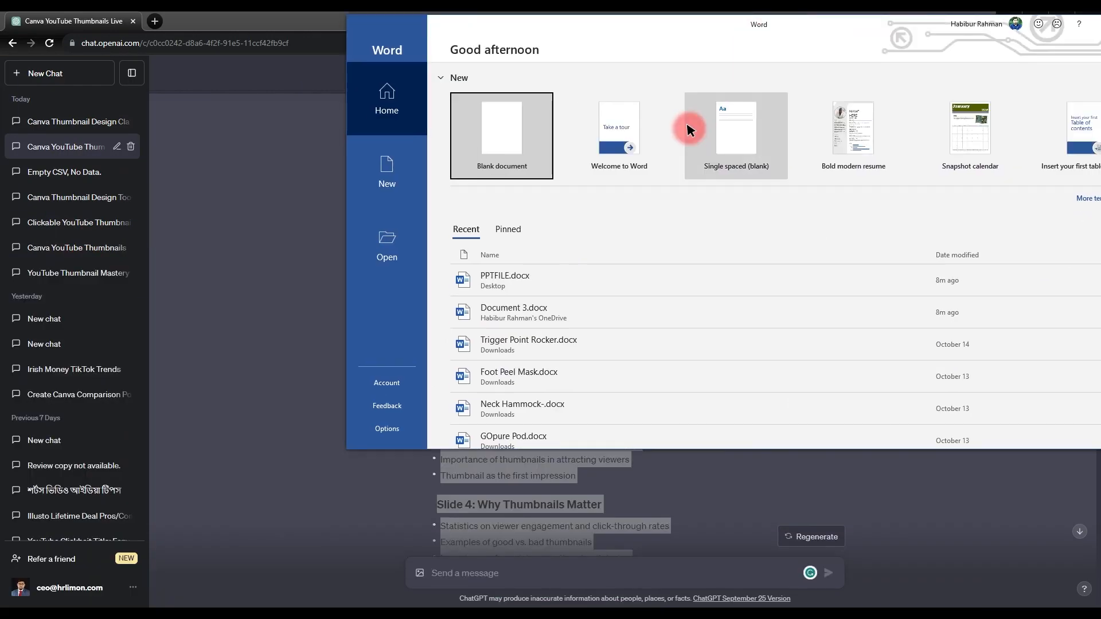
double_click(601, 26)
left_click(175, 141)
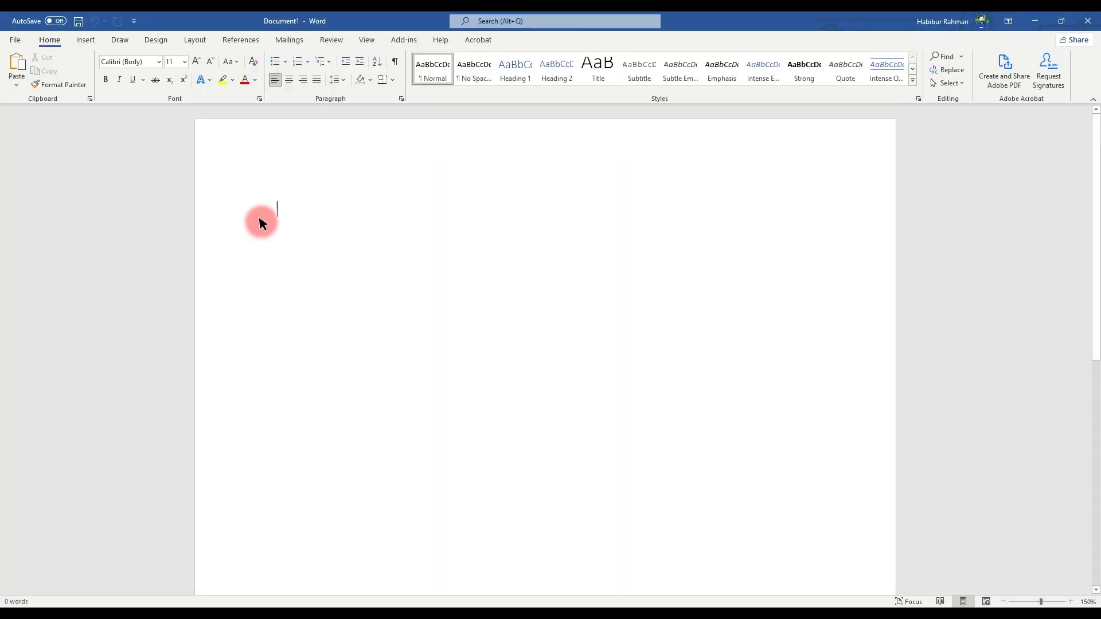
Switch the blank document to Outline view and paste the copied slide outline into it.
left_click(86, 41)
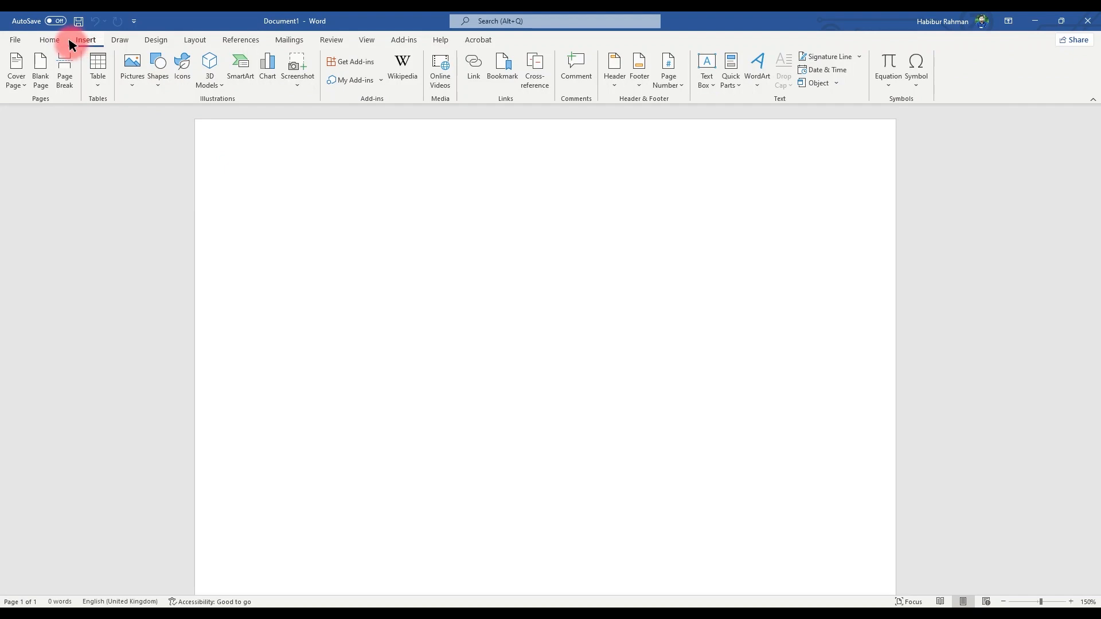
left_click(367, 39)
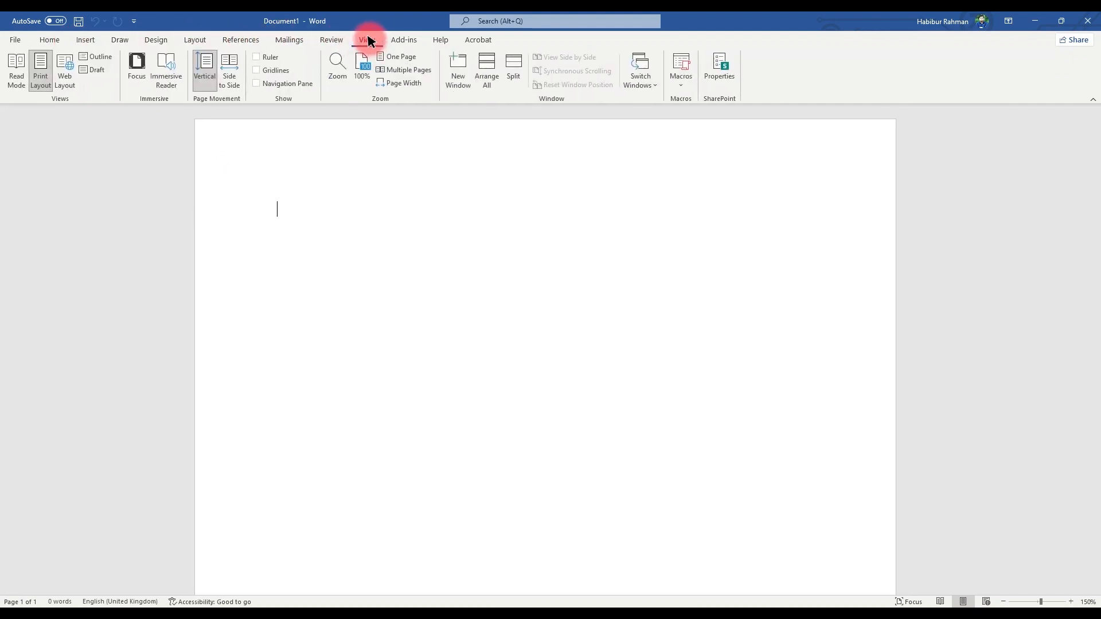
left_click(98, 56)
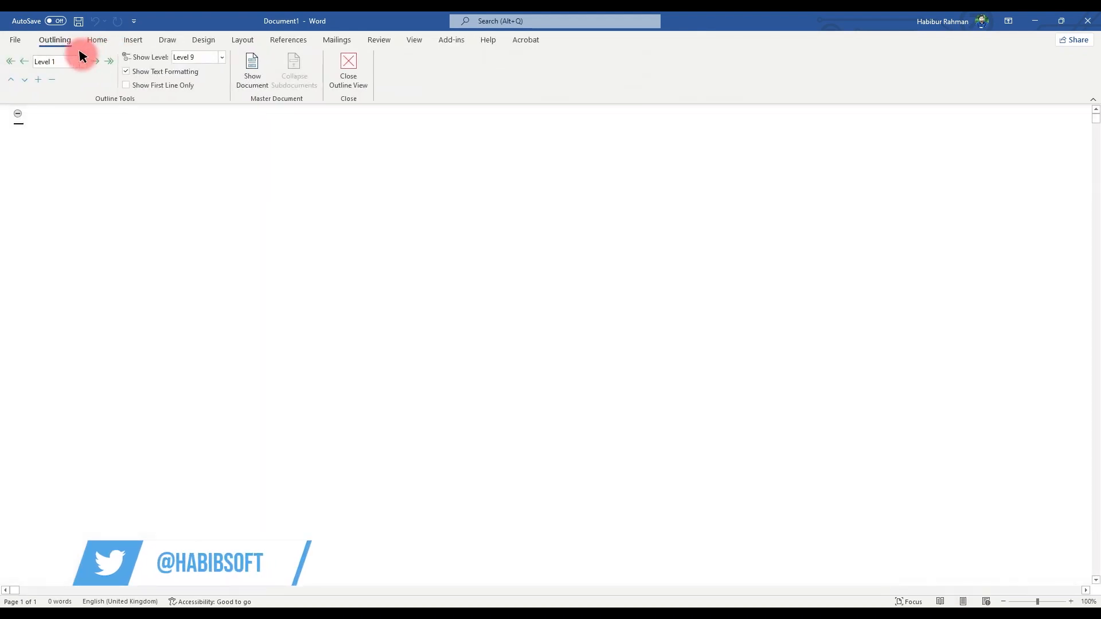
key("ctrl+v")
Examine the pasted outline's slide headings and body text from Slide 1 through Slide 13.
scroll(153, 196, "up", 4)
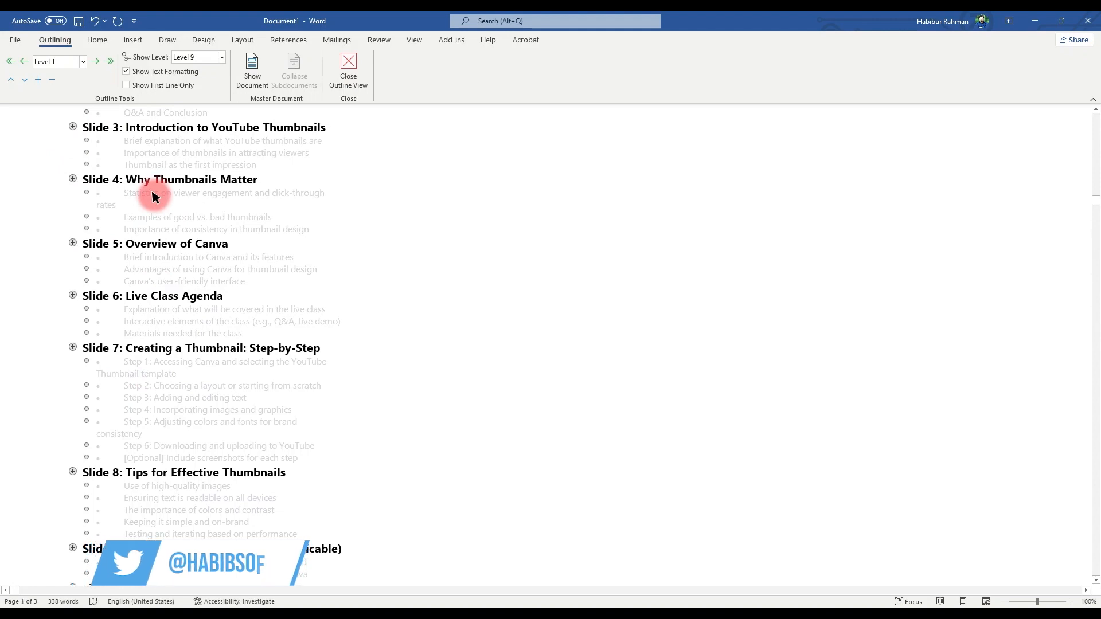
scroll(152, 196, "up", 4)
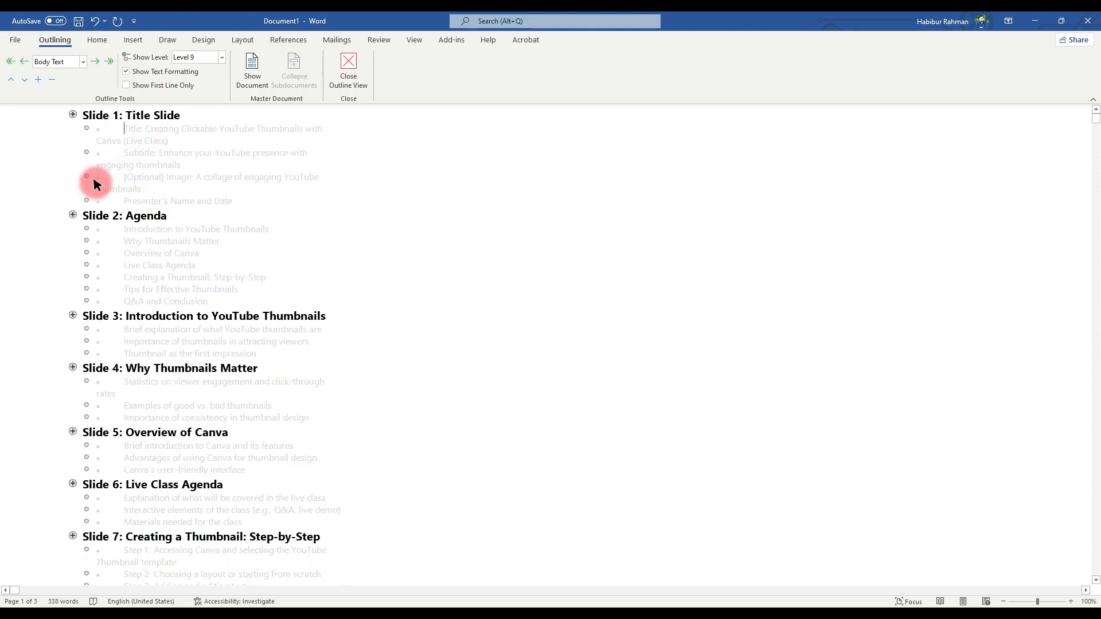
scroll(179, 314, "down", 20)
scroll(178, 333, "up", 7)
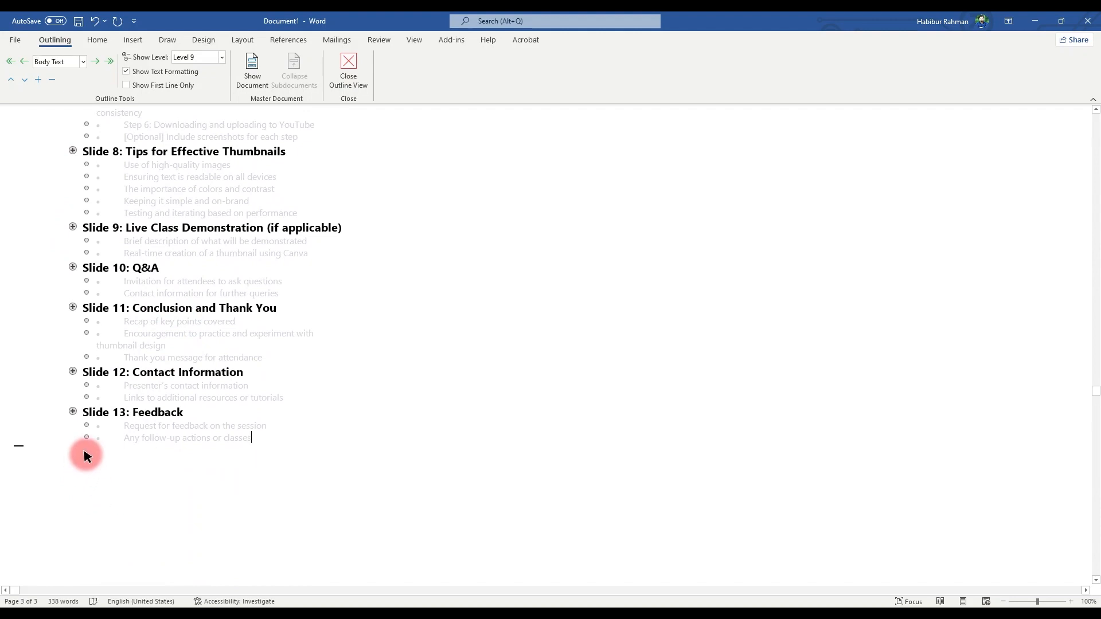
scroll(86, 453, "up", 9)
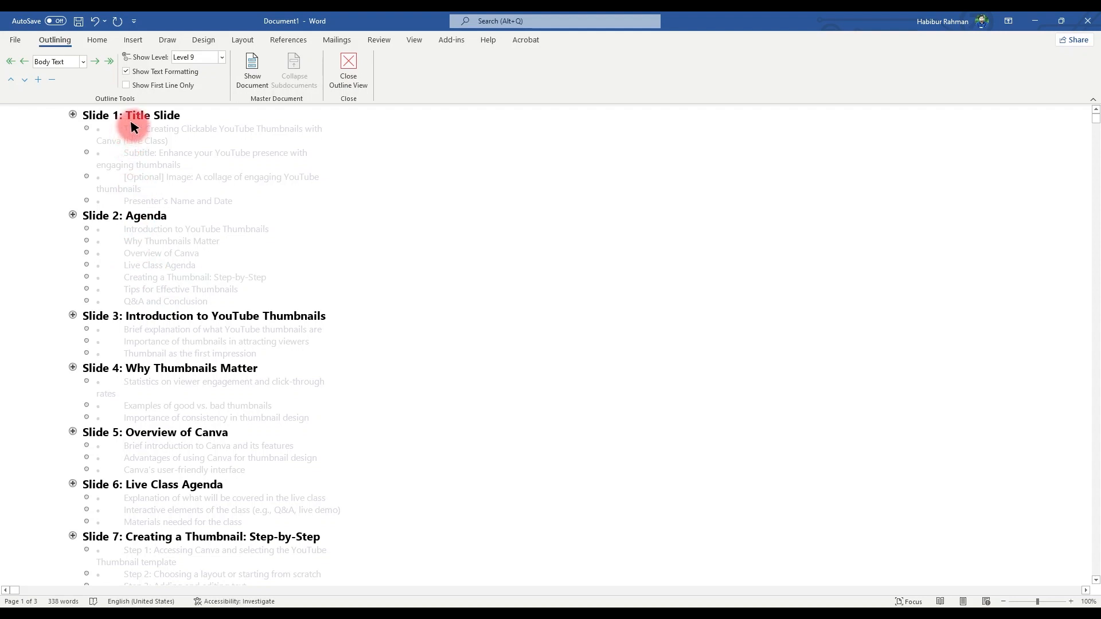
triple_click(160, 135)
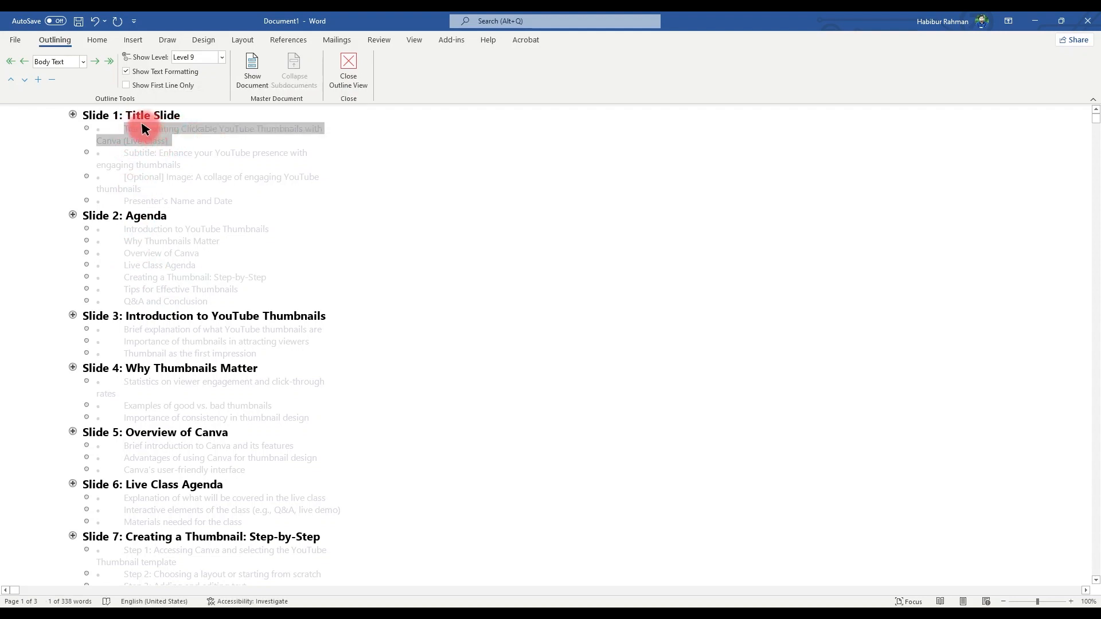
left_click_drag(125, 115, 176, 114)
left_click(150, 130)
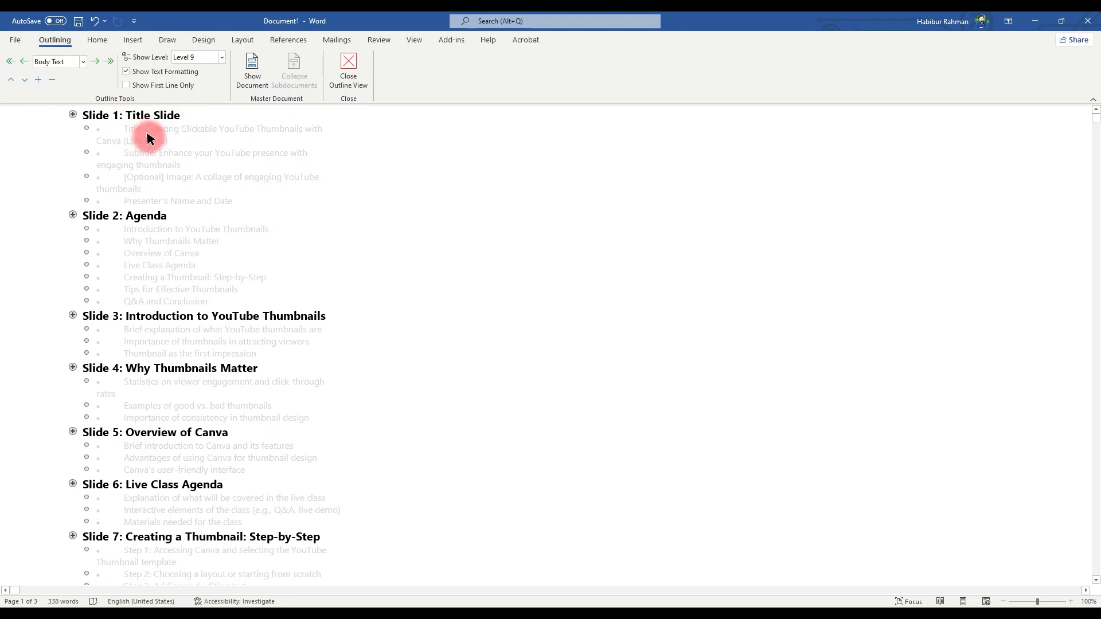
Promote the "Slide 1: Title Slide" heading to Level 1.
triple_click(103, 114)
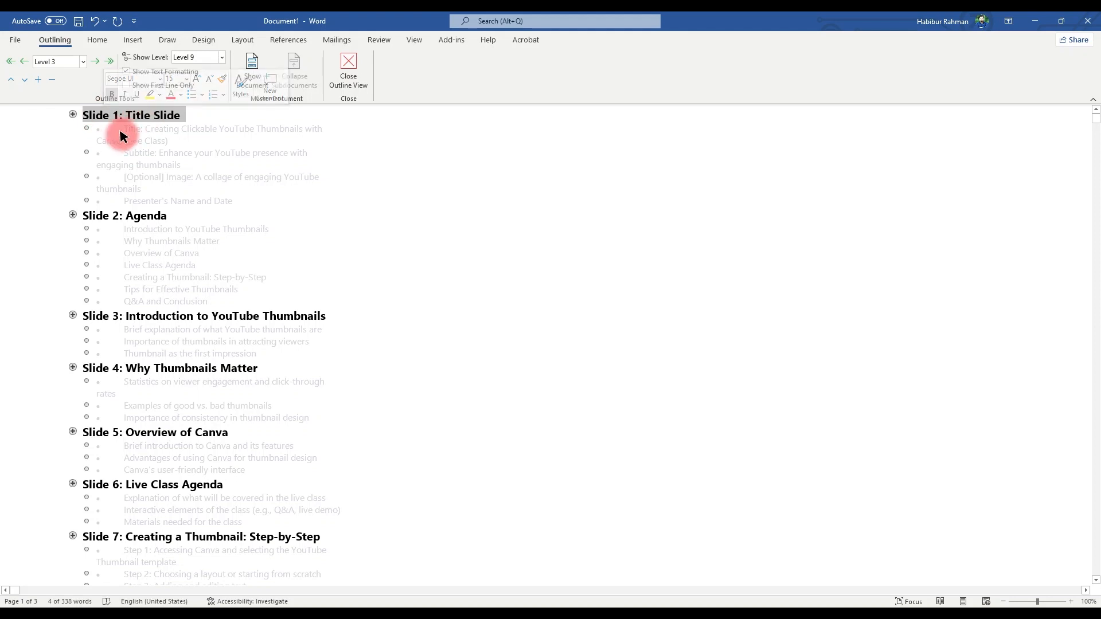
scroll(174, 422, "down", 7)
scroll(126, 312, "up", 3)
scroll(126, 311, "up", 6)
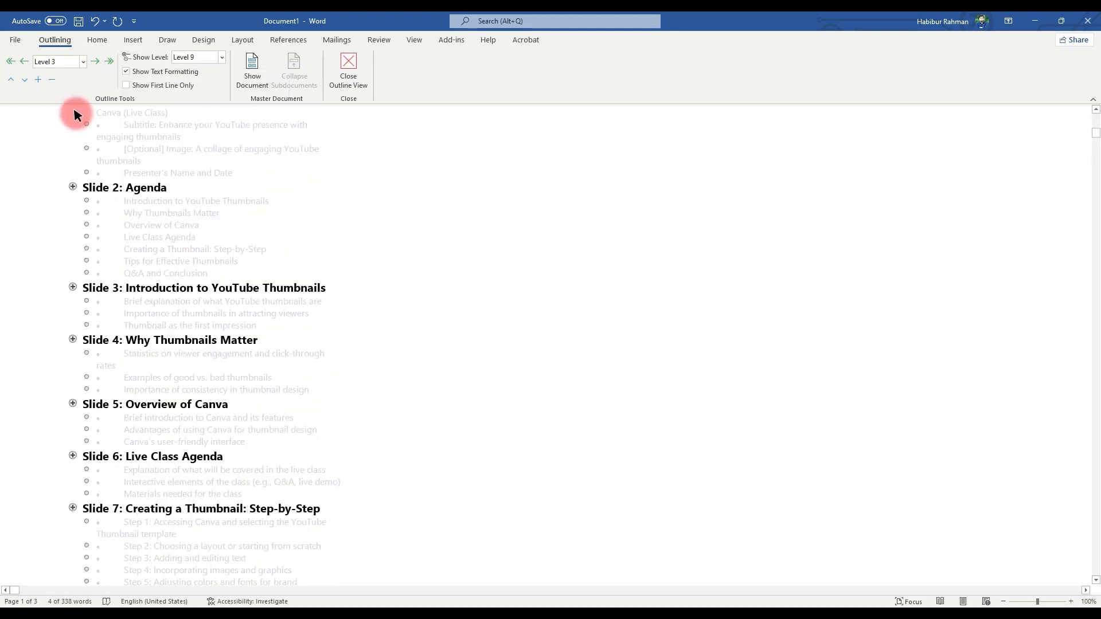
scroll(129, 142, "up", 1)
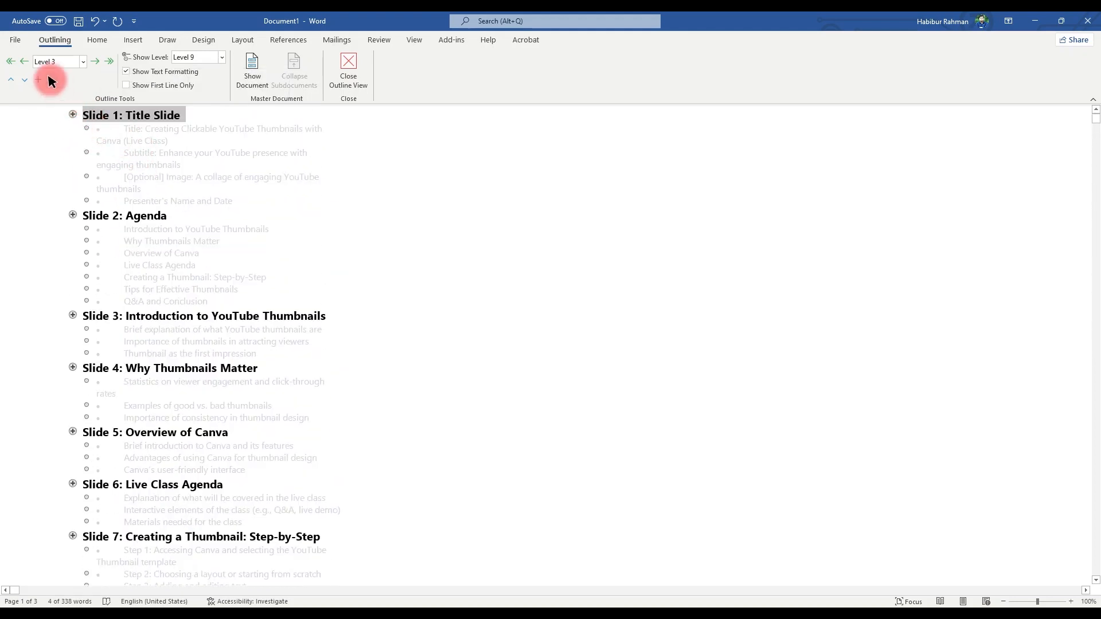
left_click(24, 62)
left_click(24, 62)
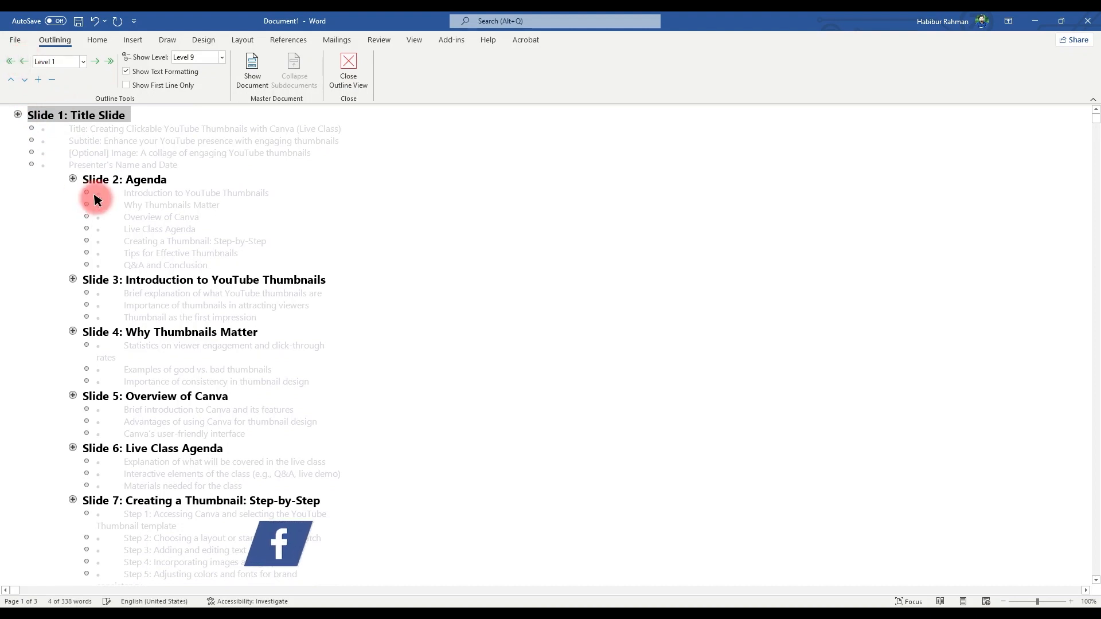
Promote the "Slide 2: Agenda" and "Slide 3: Introduction to YouTube Thumbnails" headings to Level 1.
left_click(103, 179)
triple_click(104, 179)
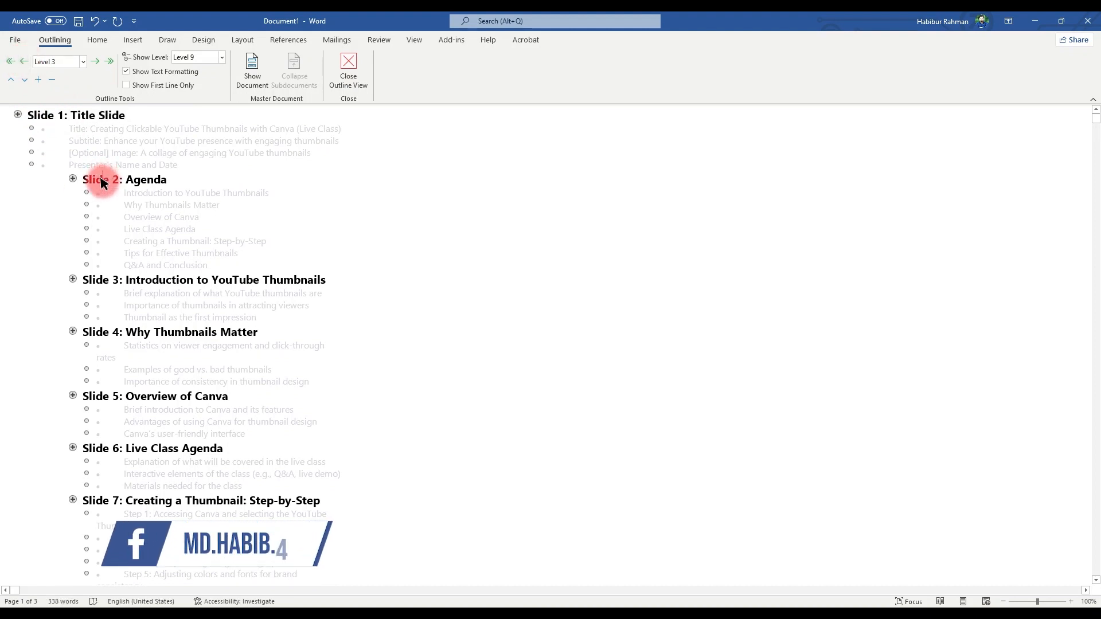
left_click(25, 61)
left_click(25, 61)
triple_click(117, 281)
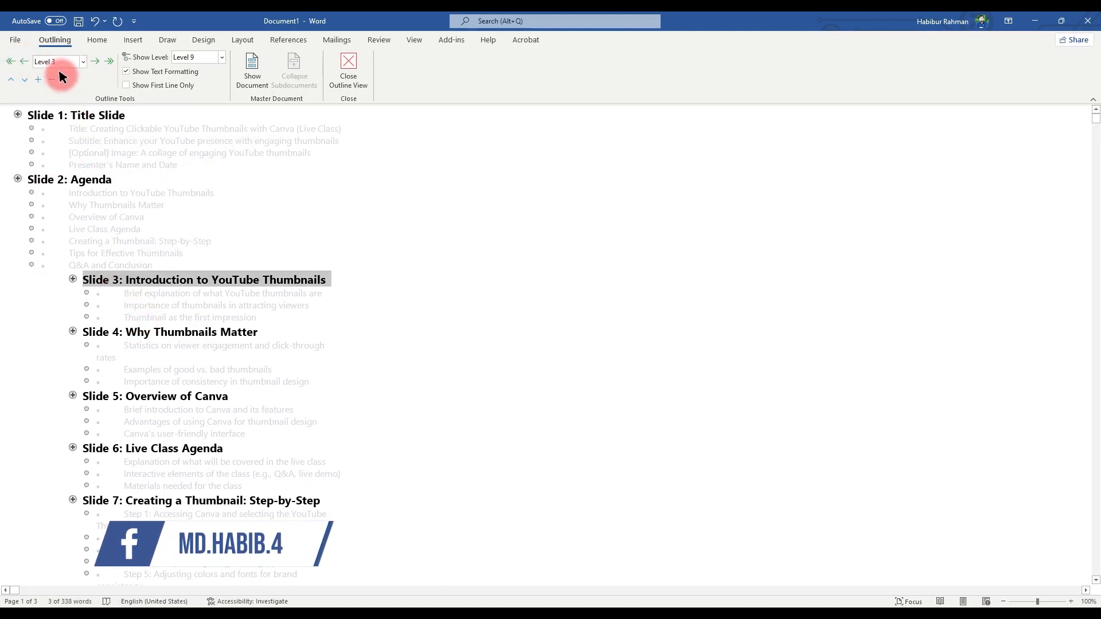
left_click(24, 61)
left_click(24, 61)
Promote the "Slide 4: Why Thumbnails Matter" and "Slide 5: Overview of Canva" headings to Level 1.
left_click(117, 334)
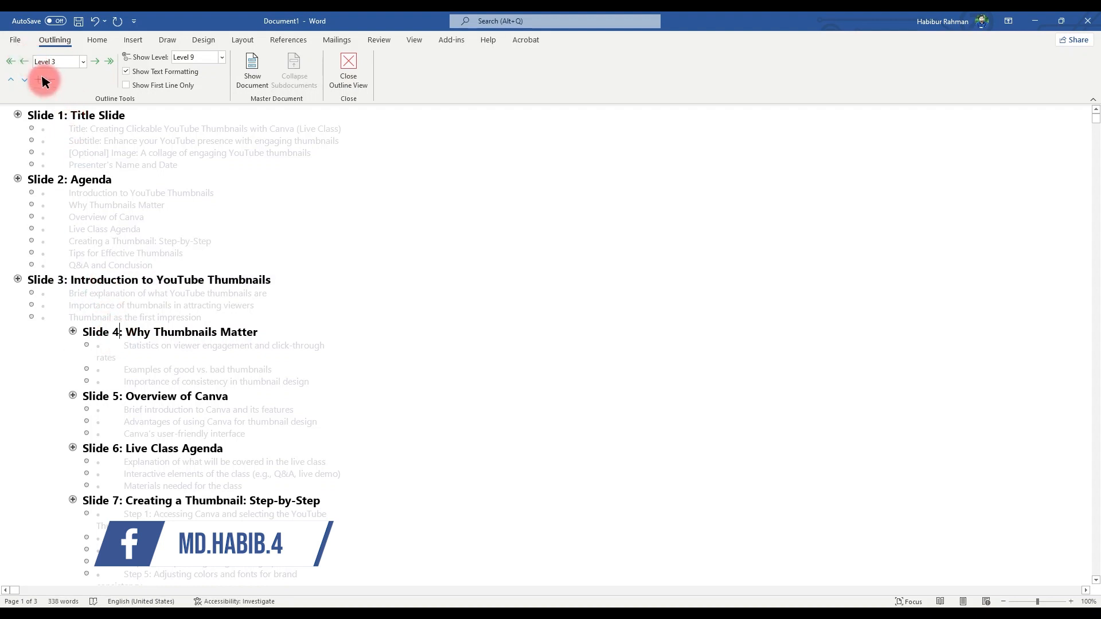
left_click(25, 61)
left_click(26, 61)
left_click(92, 384)
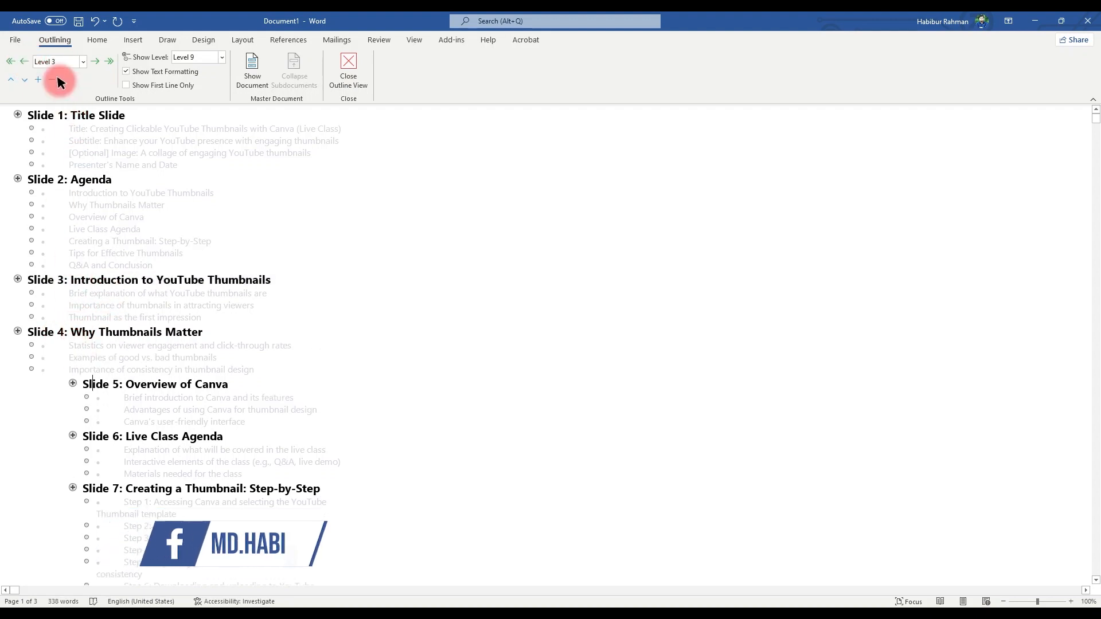
left_click(25, 59)
left_click(25, 59)
Promote the "Slide 6: Live Class Agenda" and "Slide 7: Creating a Thumbnail: Step-by-Step" headings to Level 1.
left_click(94, 446)
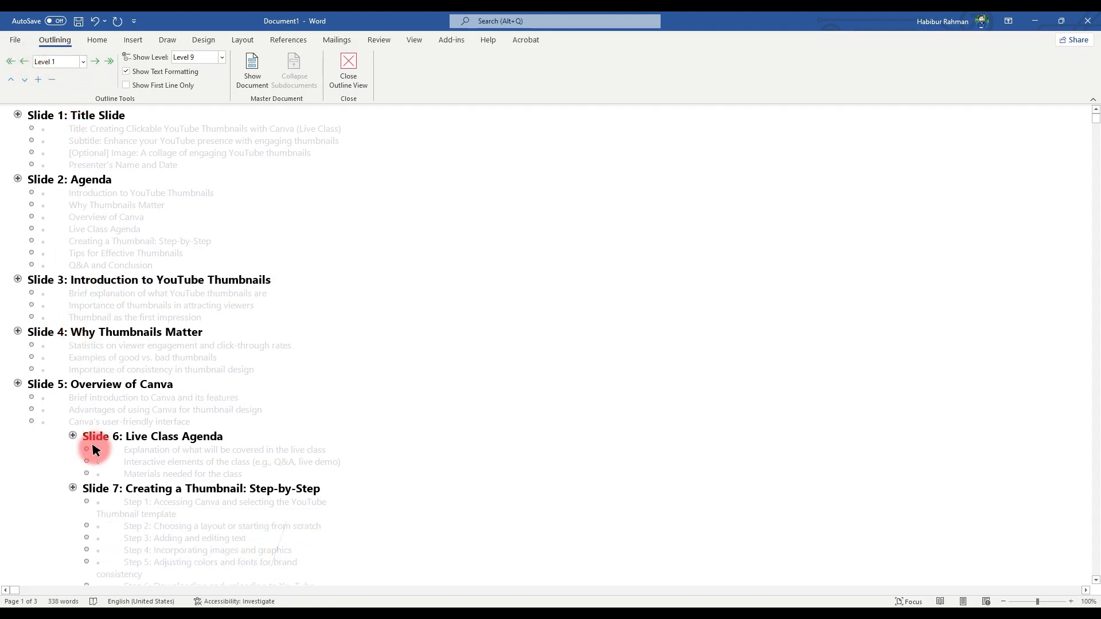
left_click(22, 62)
left_click(22, 61)
left_click(98, 489)
left_click(23, 61)
left_click(23, 60)
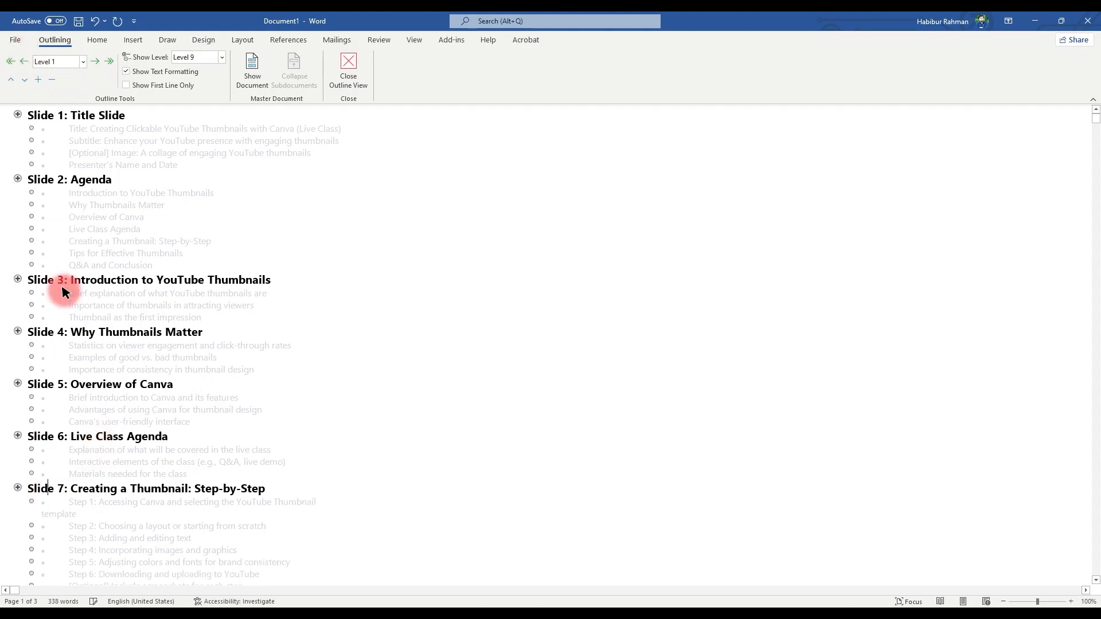
Promote the "Slide 8: Tips for Effective Thumbnails" and "Slide 9: Live Class Demonstration (if applicable)" headings to Level 1.
scroll(67, 298, "down", 3)
triple_click(113, 471)
left_click(23, 61)
left_click(23, 61)
triple_click(93, 547)
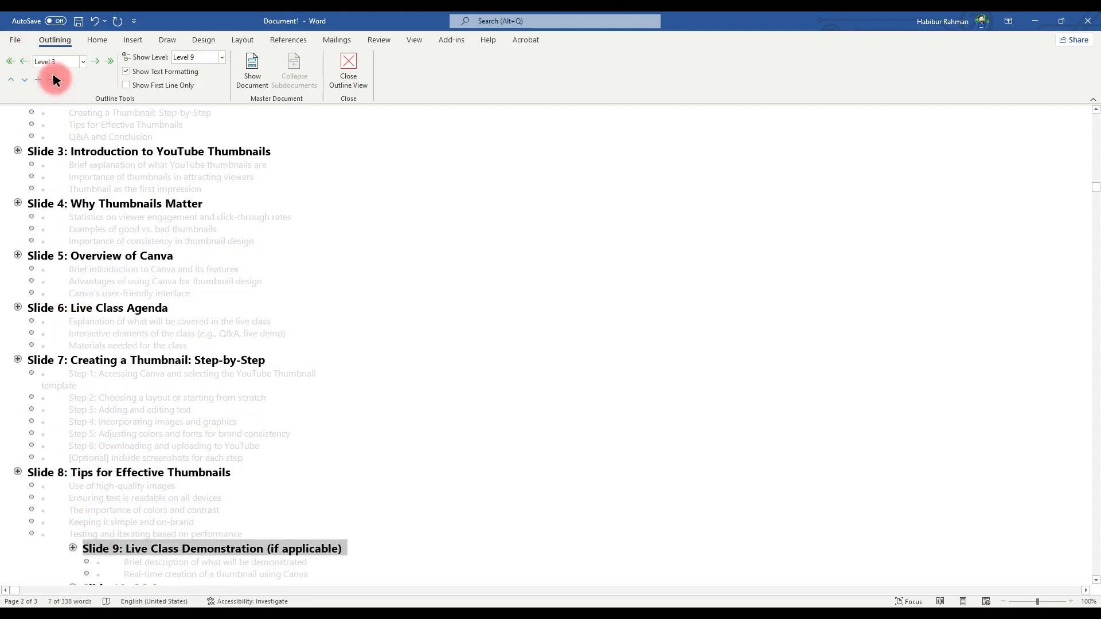
left_click(23, 61)
left_click(23, 62)
Promote the "Slide 10: Q&A" and "Slide 11: Conclusion and Thank You" headings to Level 1.
scroll(97, 512, "down", 5)
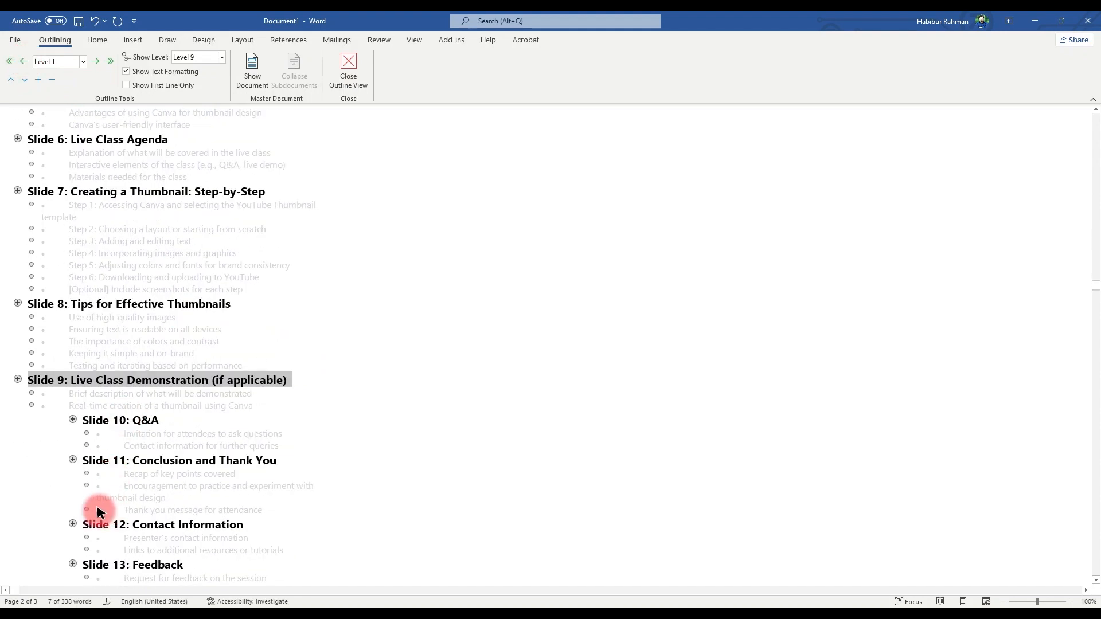
triple_click(94, 420)
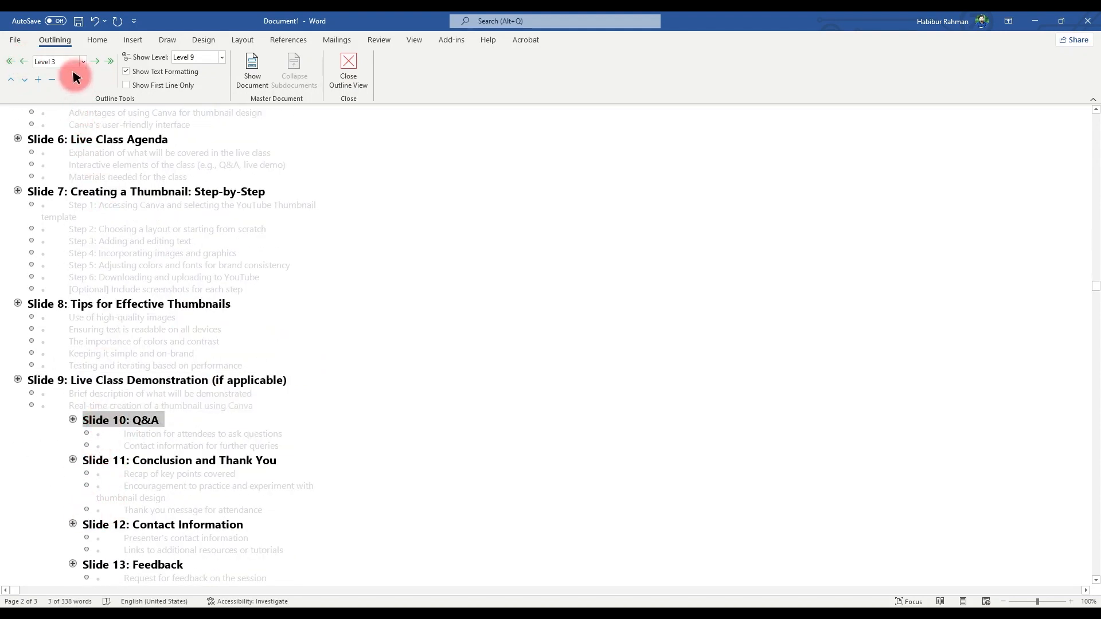
left_click(23, 62)
left_click(23, 62)
triple_click(132, 460)
left_click(23, 61)
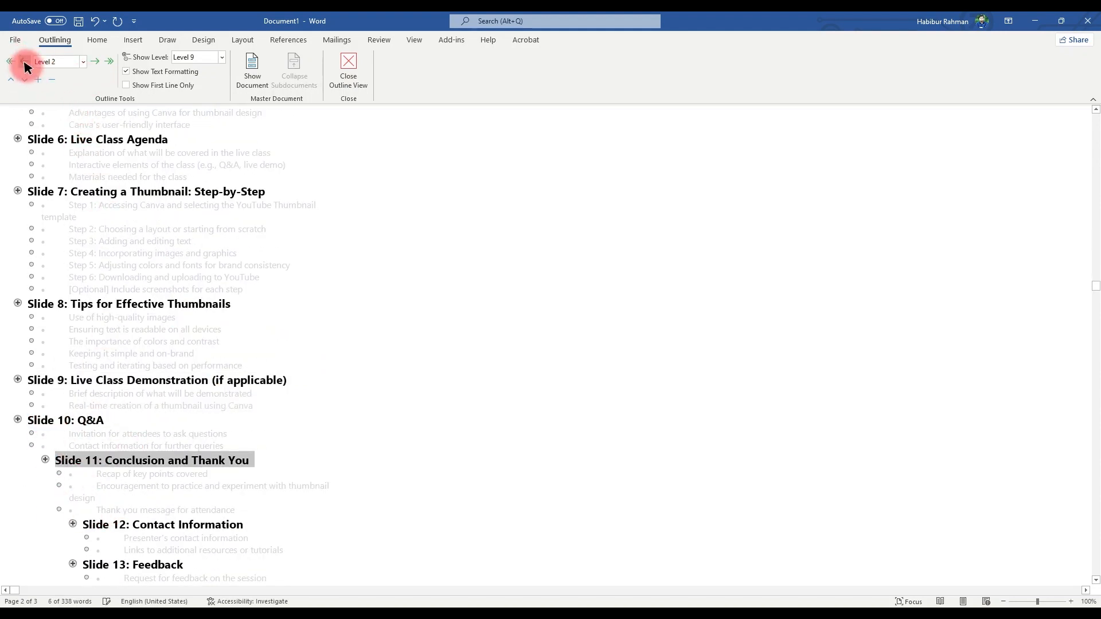
left_click(23, 61)
Promote the "Slide 12: Contact Information" and "Slide 13: Feedback" headings to Level 1.
triple_click(114, 511)
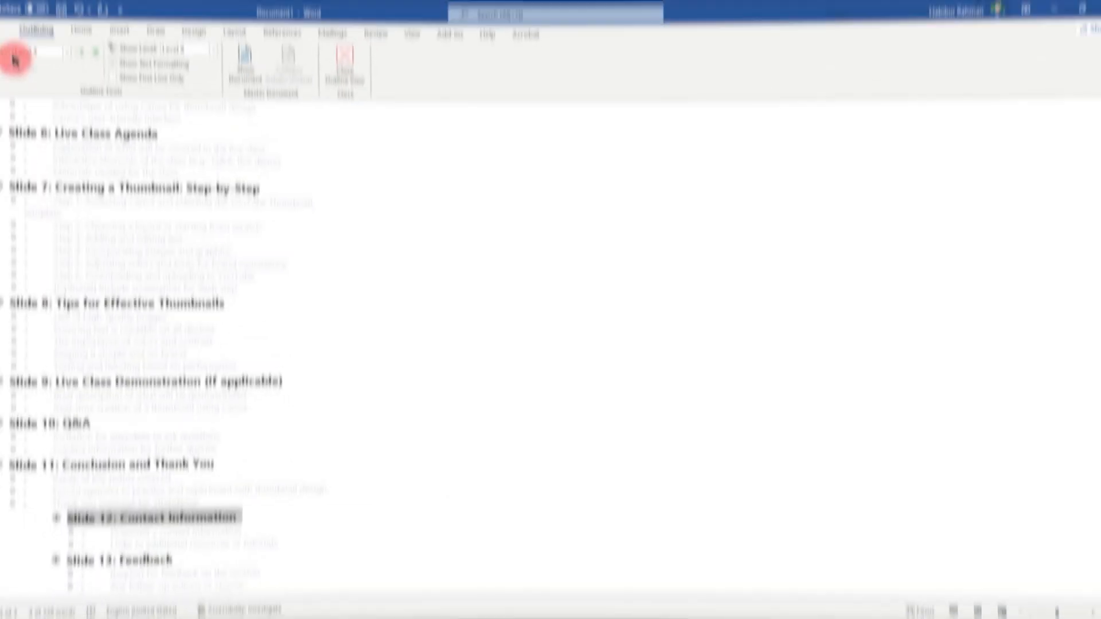
left_click(16, 57)
scroll(95, 368, "down", 3)
triple_click(95, 413)
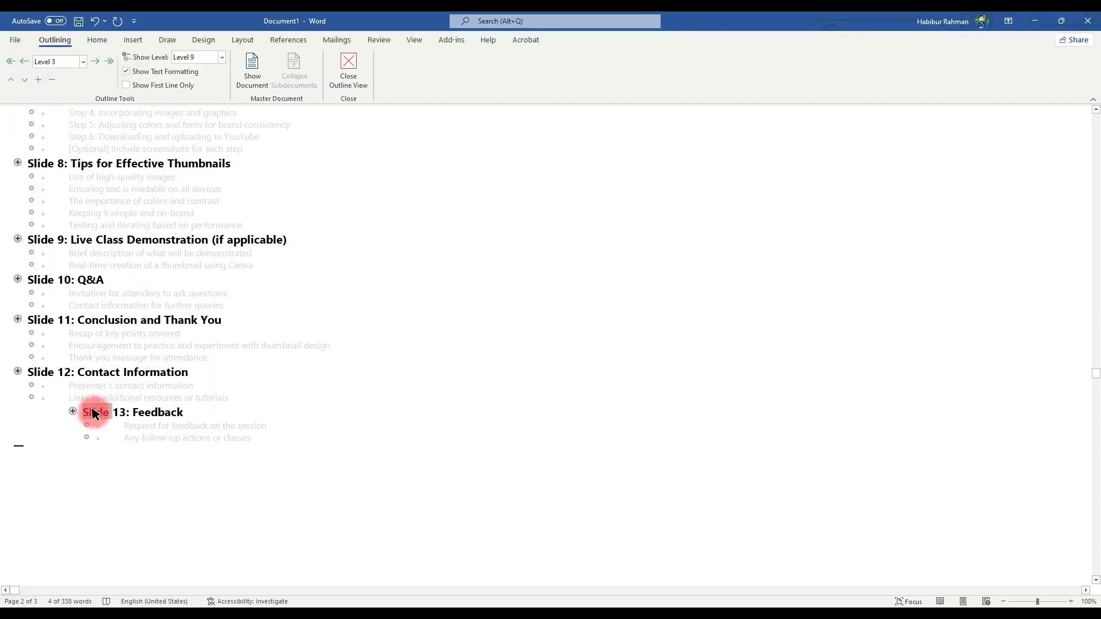
left_click(24, 61)
left_click(26, 446)
left_click(74, 441)
Set the four body lines under "Slide 1: Title Slide" to outline Level 2.
scroll(74, 435, "up", 10)
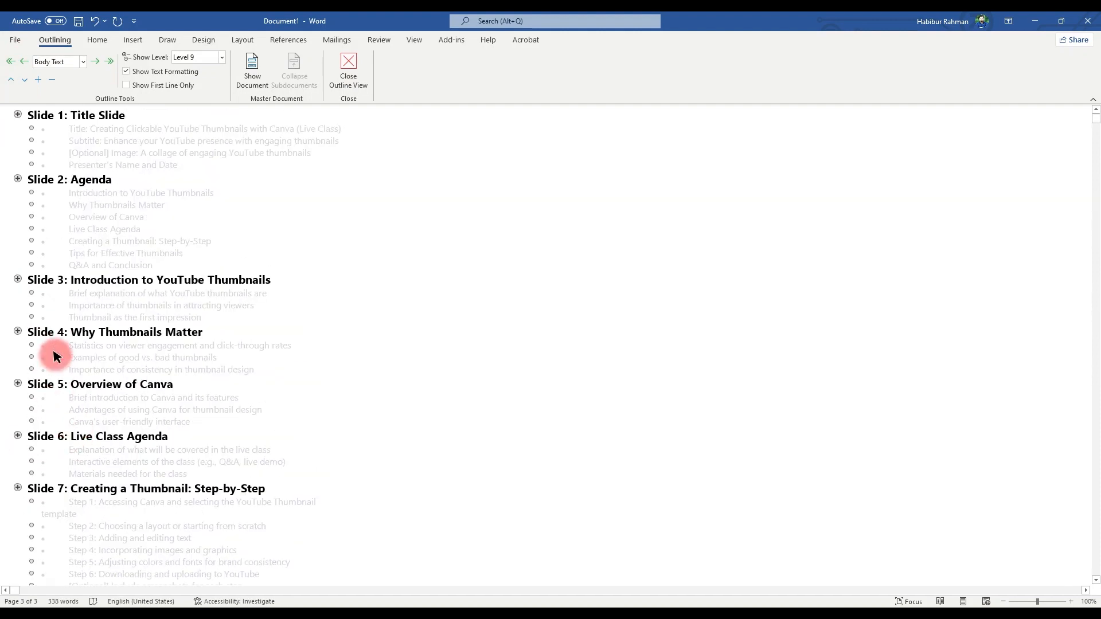
left_click_drag(57, 304, 143, 316)
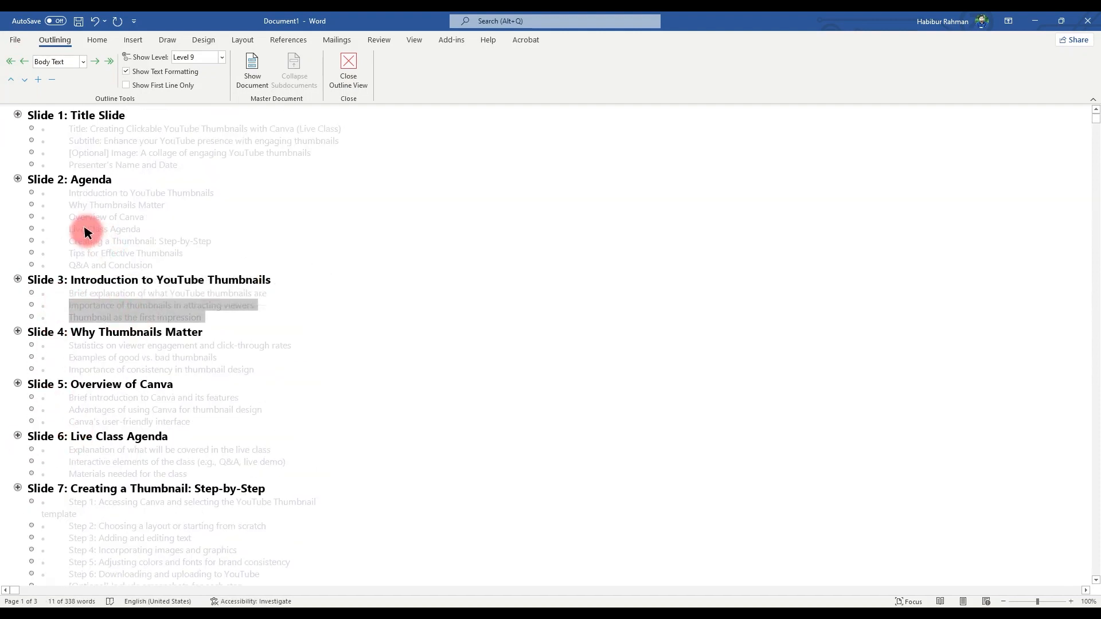
left_click_drag(78, 129, 117, 162)
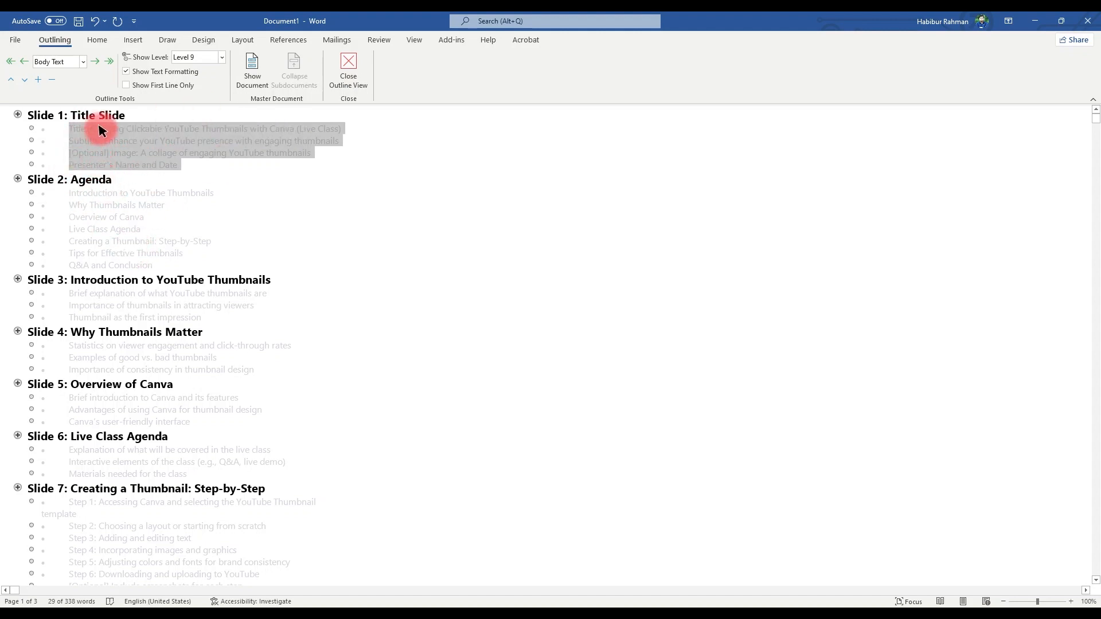
left_click(51, 62)
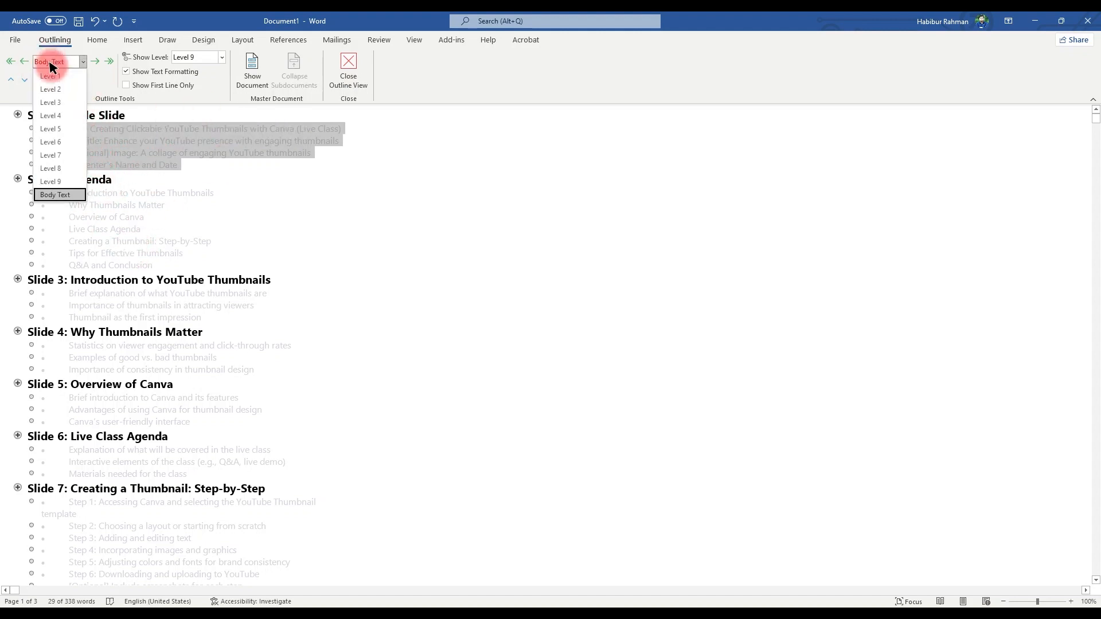
left_click(49, 93)
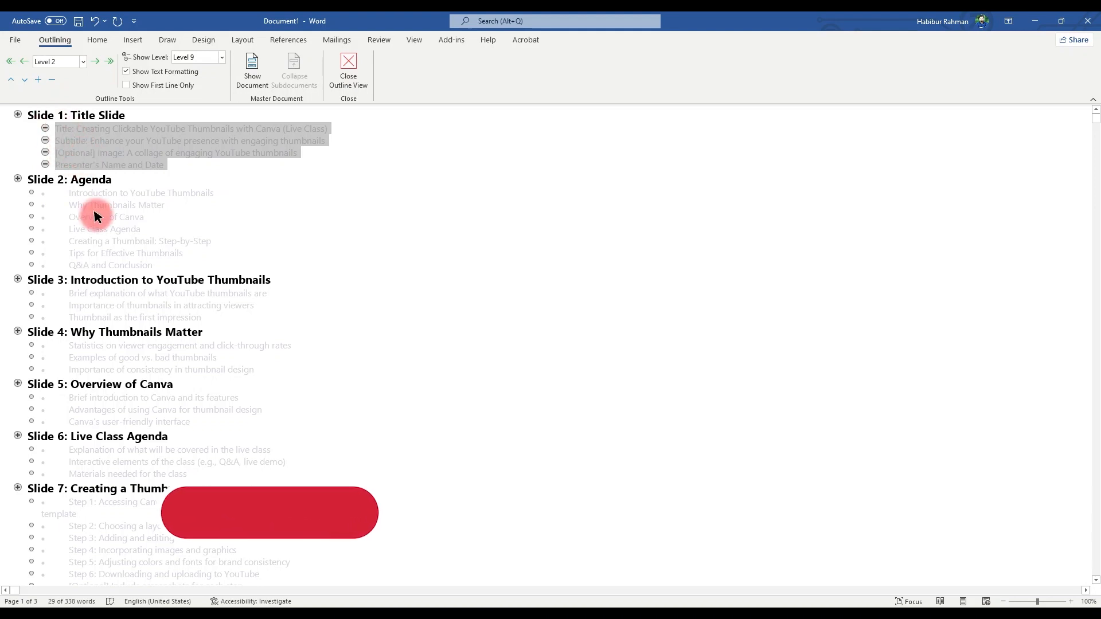
Set the body lines under "Slide 2: Agenda" and "Slide 3: Introduction to YouTube Thumbnails" to outline Level 2.
triple_click(95, 229)
left_click_drag(154, 265, 68, 193)
left_click(50, 62)
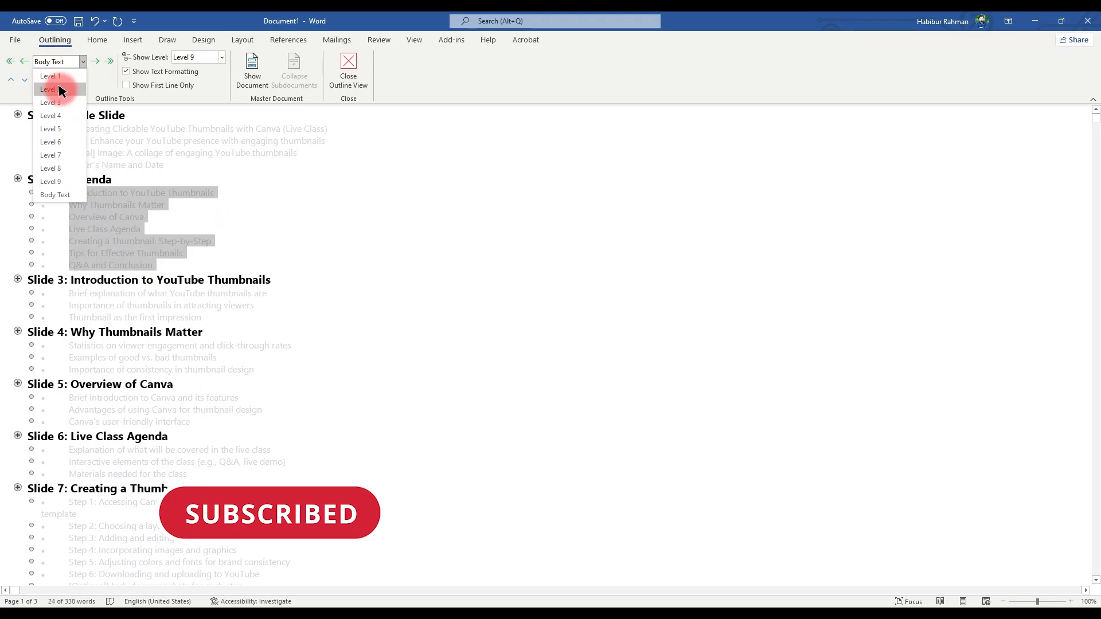
left_click(49, 93)
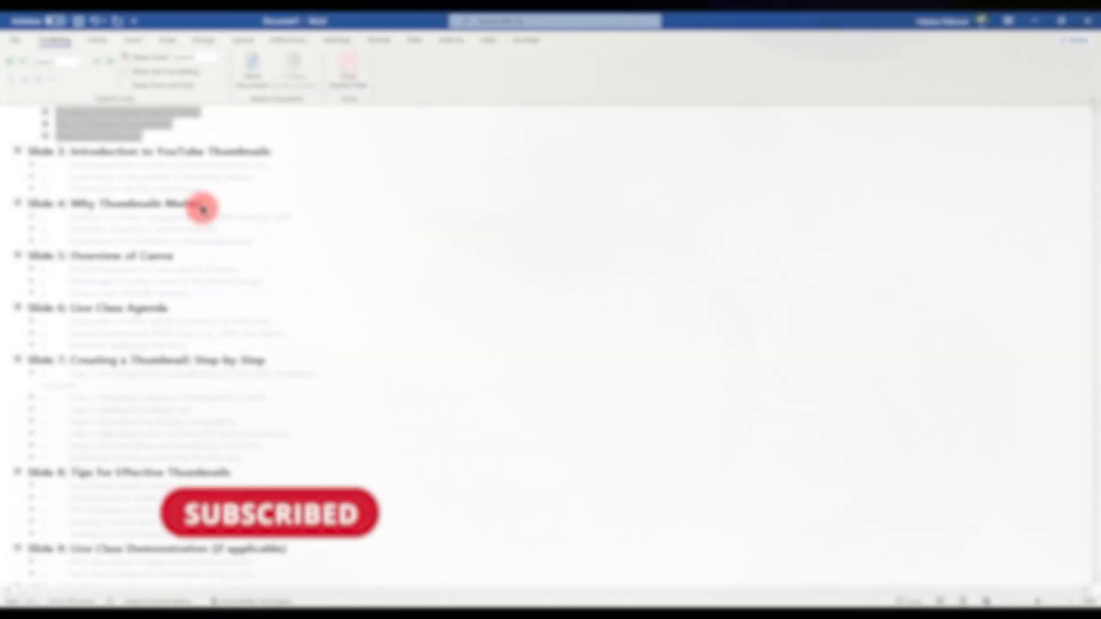
left_click_drag(227, 192, 65, 167)
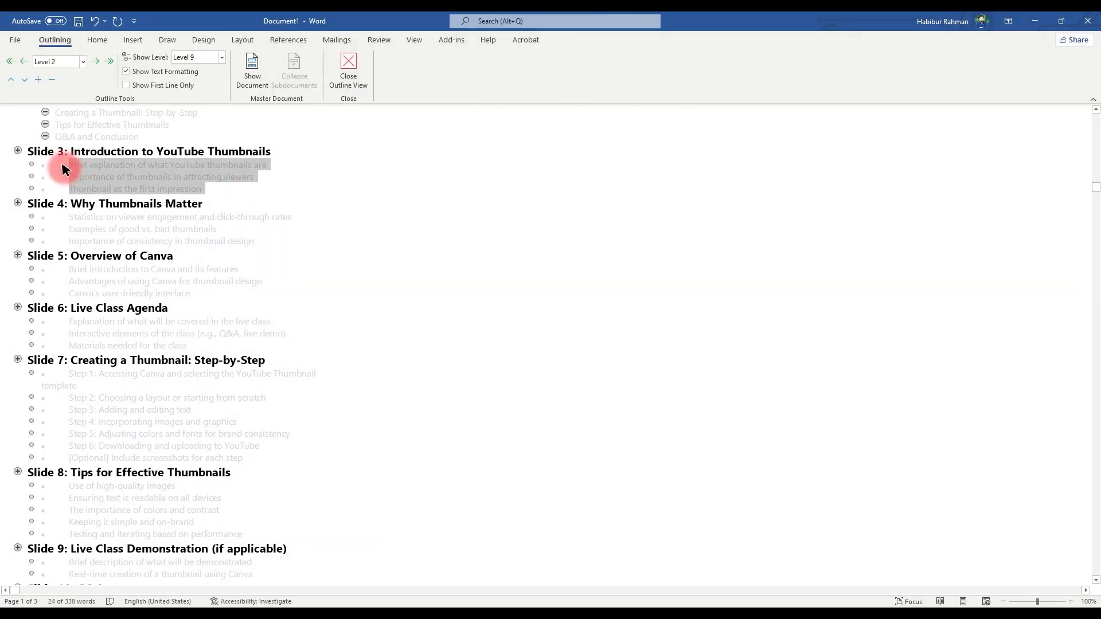
left_click(63, 61)
left_click(50, 90)
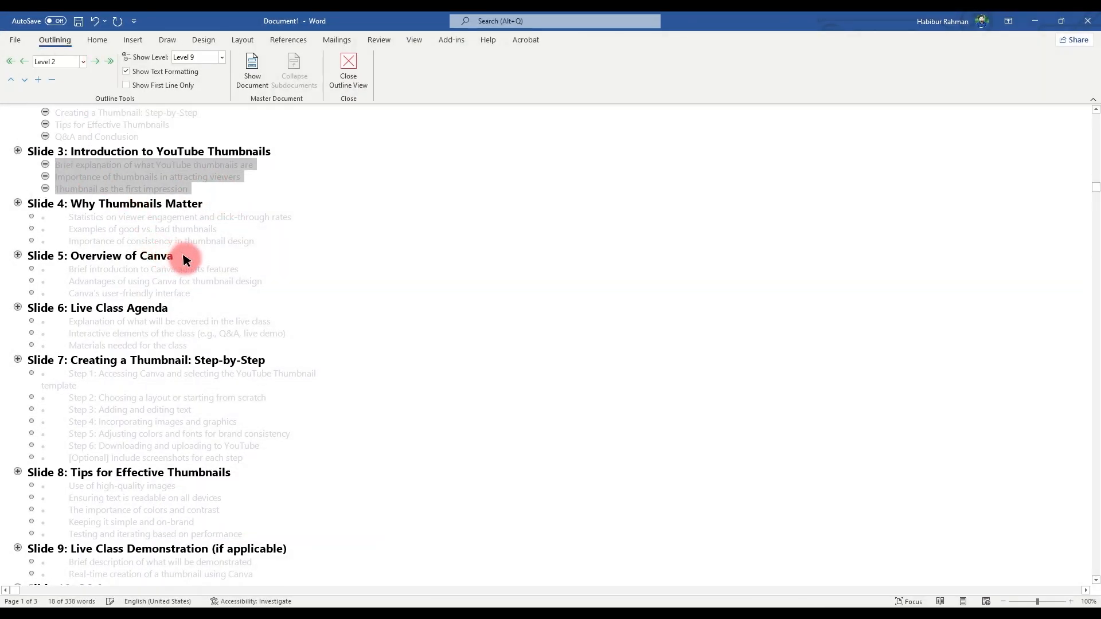
Set the body lines under "Slide 4: Why Thumbnails Matter" and "Slide 5: Overview of Canva" to outline Level 2.
left_click_drag(257, 246, 66, 212)
left_click(63, 62)
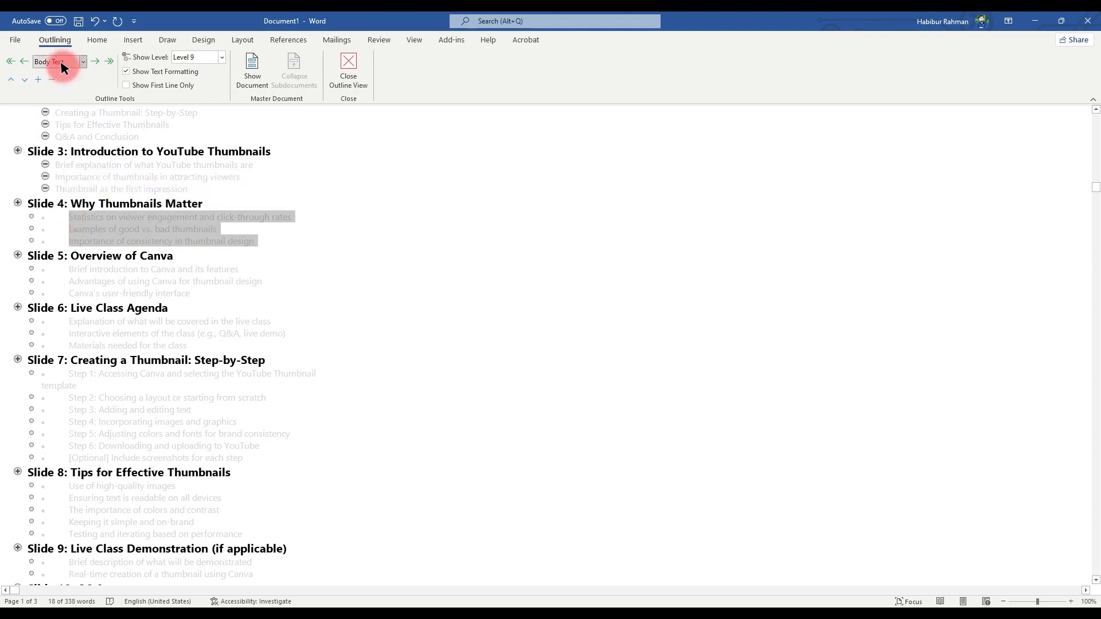
left_click(51, 90)
scroll(163, 209, "down", 4)
scroll(184, 233, "up", 3)
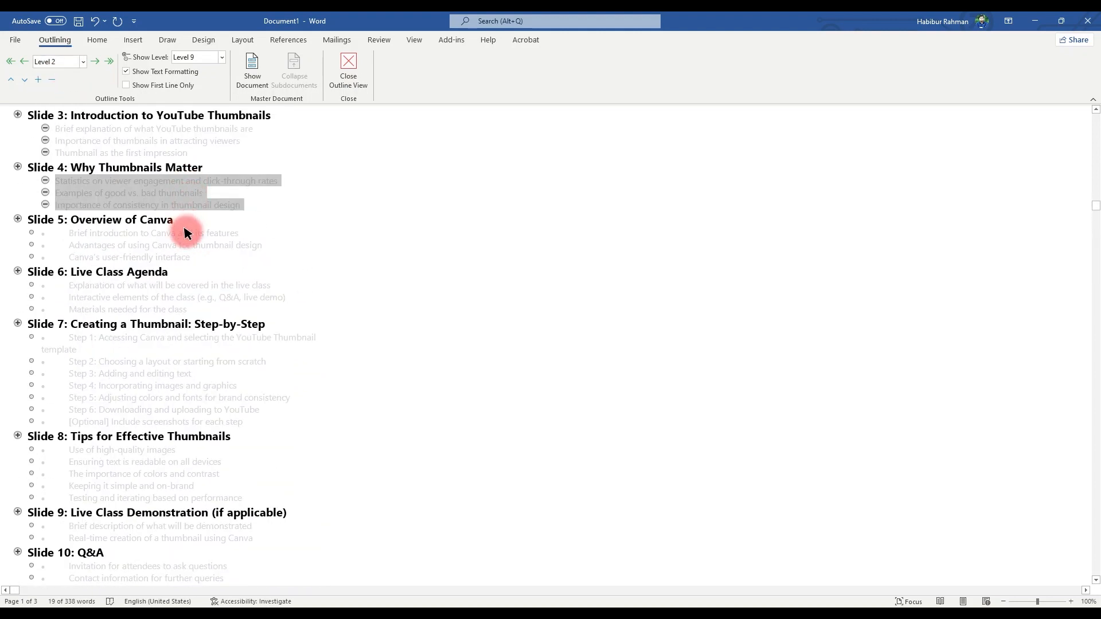
left_click_drag(192, 257, 57, 230)
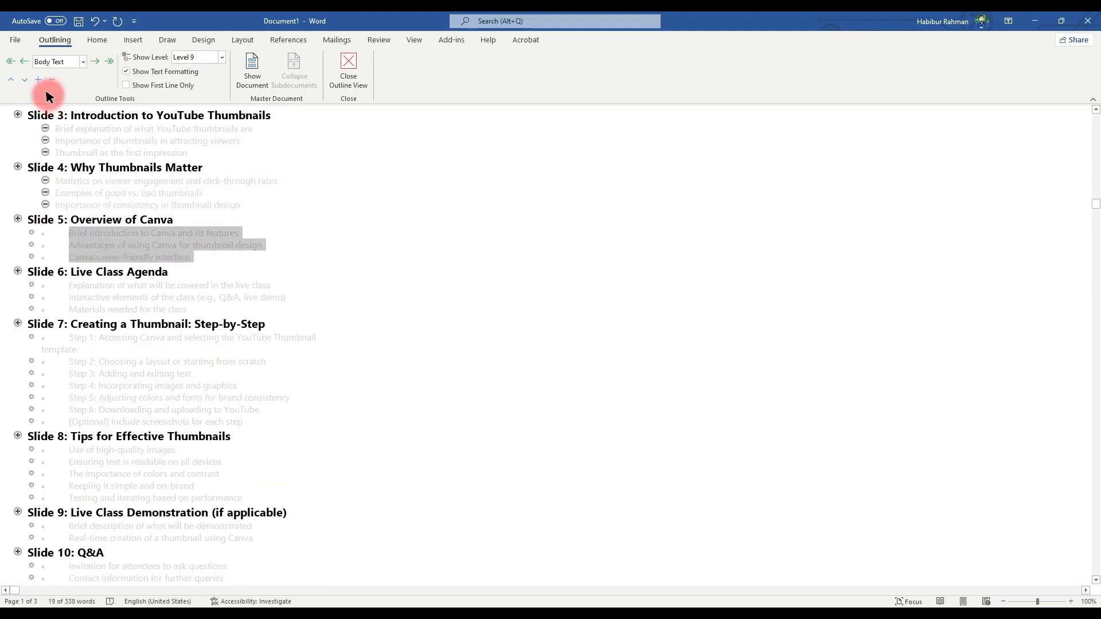
left_click(50, 89)
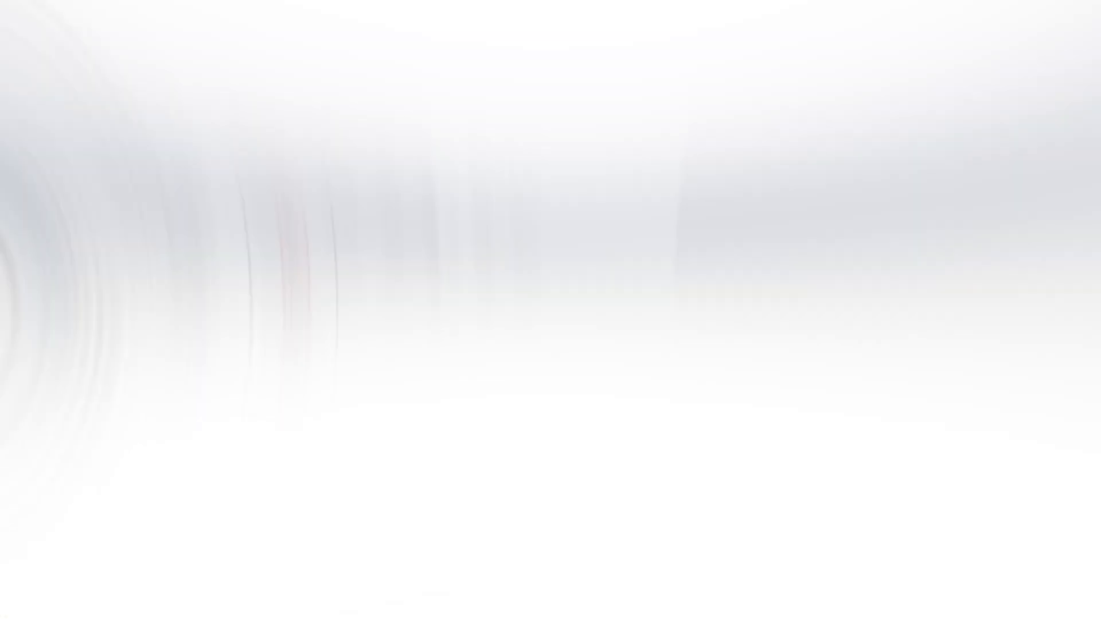
Set the body lines under "Slide 6: Live Class Agenda" and "Slide 7: Creating a Thumbnail: Step-by-Step" to outline Level 2.
scroll(129, 209, "down", 3)
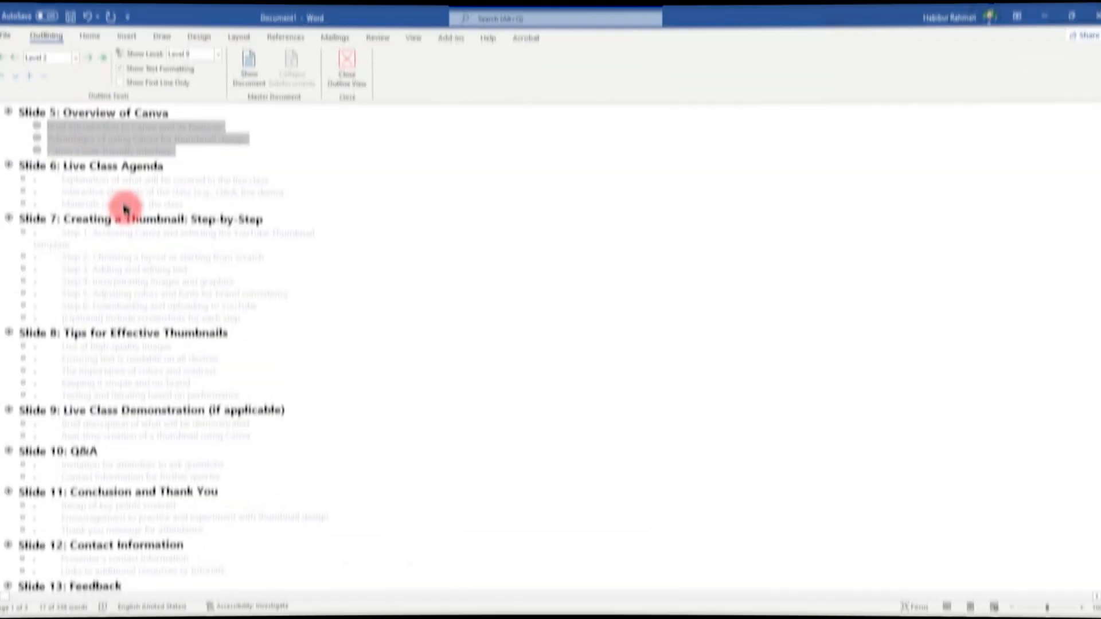
left_click_drag(127, 199, 54, 183)
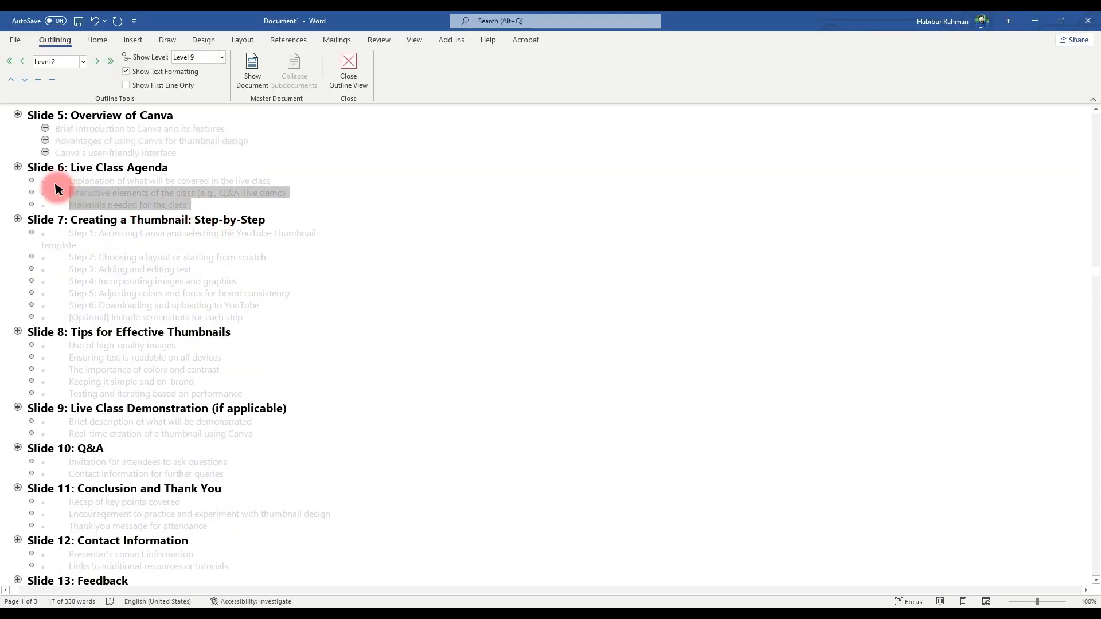
left_click(57, 62)
left_click(51, 89)
left_click_drag(251, 319, 68, 235)
left_click(74, 62)
left_click(56, 89)
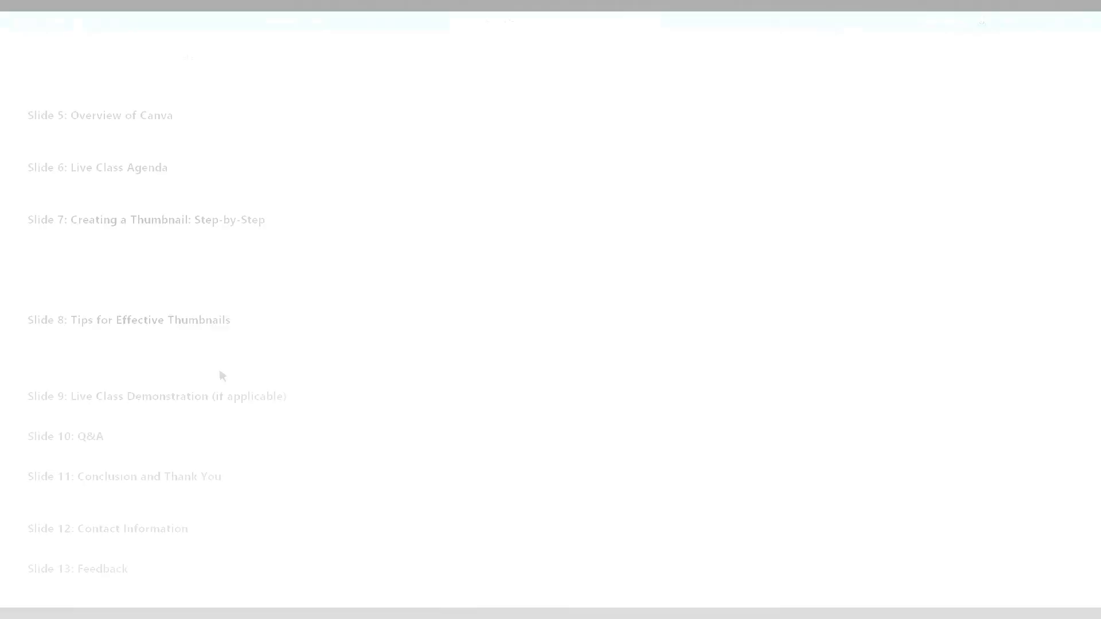
Set the body lines under the Slide 8, Slide 9 and Slide 10 headings to outline Level 2.
left_click_drag(229, 381, 55, 333)
left_click(74, 61)
left_click(72, 89)
scroll(189, 413, "down", 2)
left_click_drag(261, 354, 113, 344)
left_click(67, 62)
left_click(64, 88)
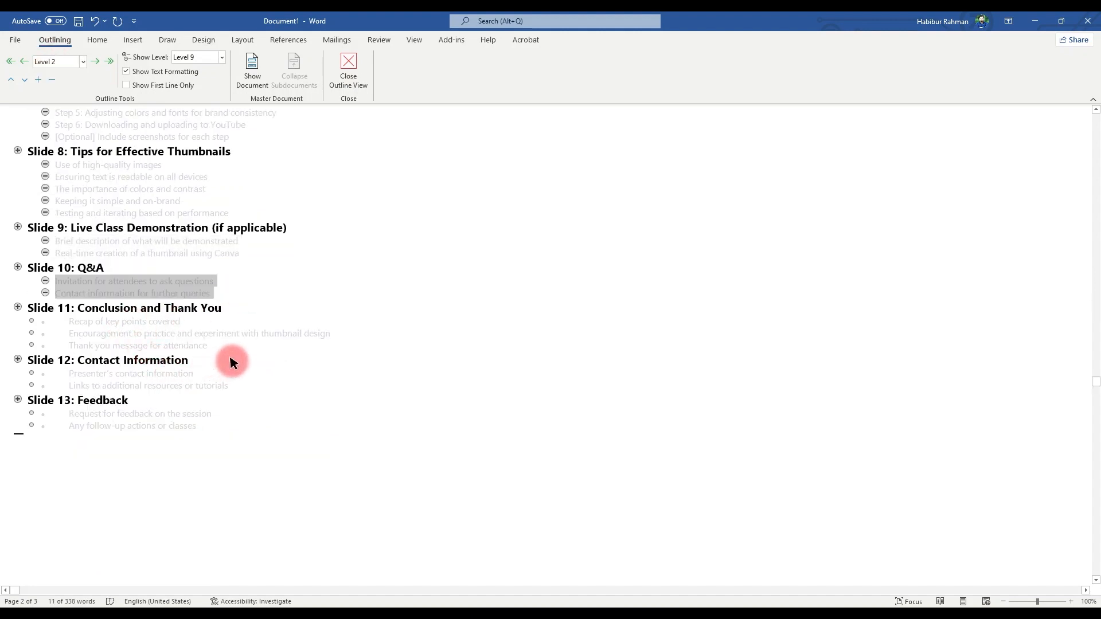
Set the body lines under the Slide 11, Slide 12 and Slide 13 headings to outline Level 2.
left_click_drag(218, 346, 68, 317)
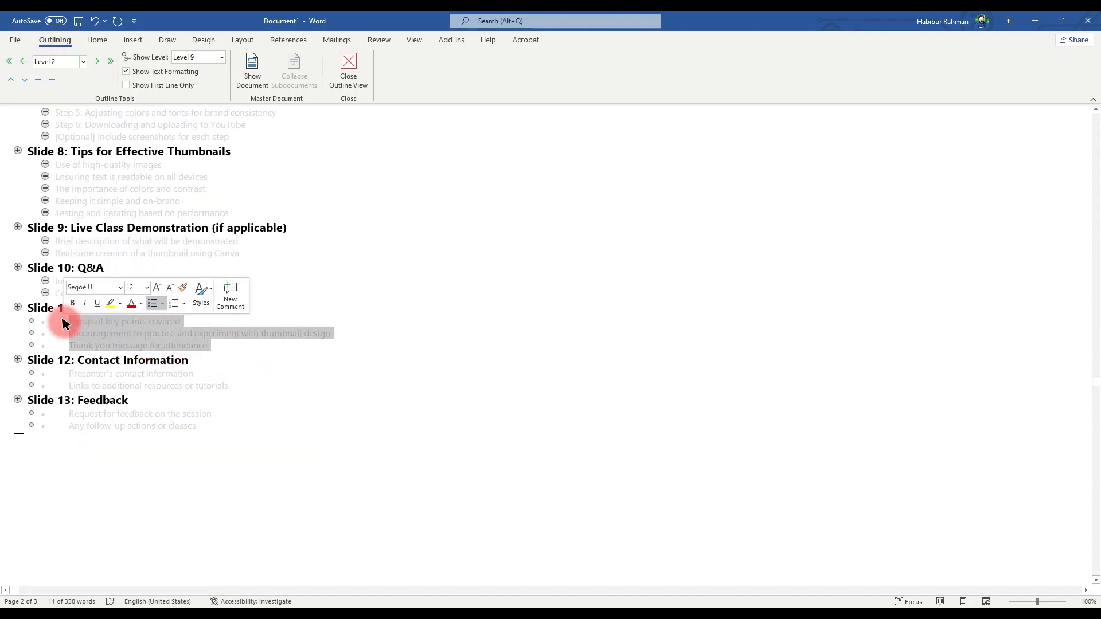
left_click(67, 61)
left_click(65, 88)
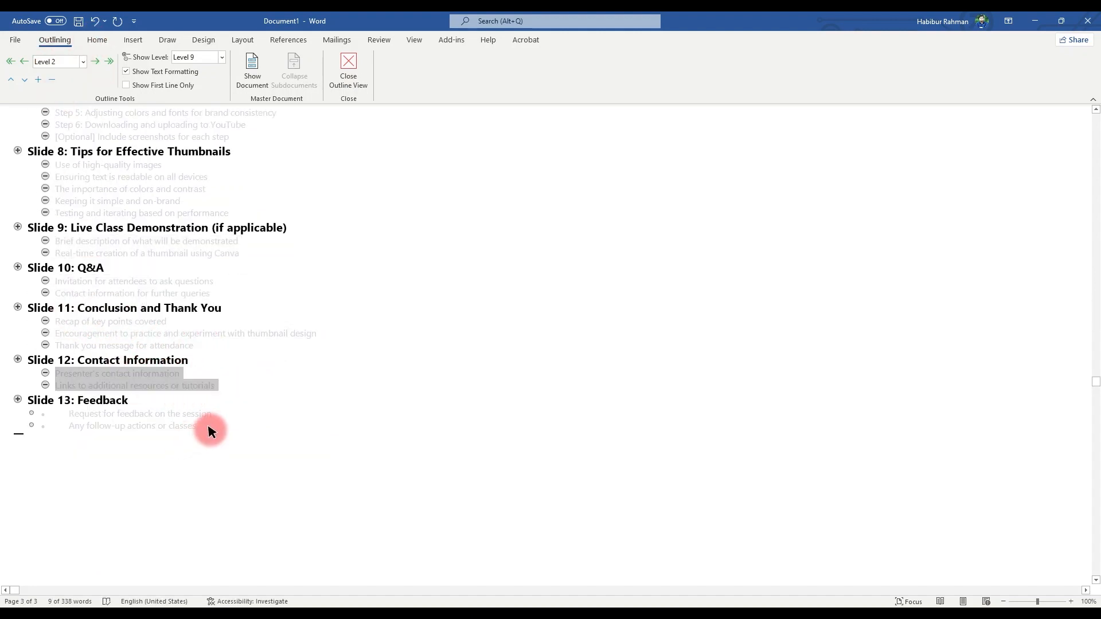
left_click_drag(208, 428, 73, 416)
left_click(62, 54)
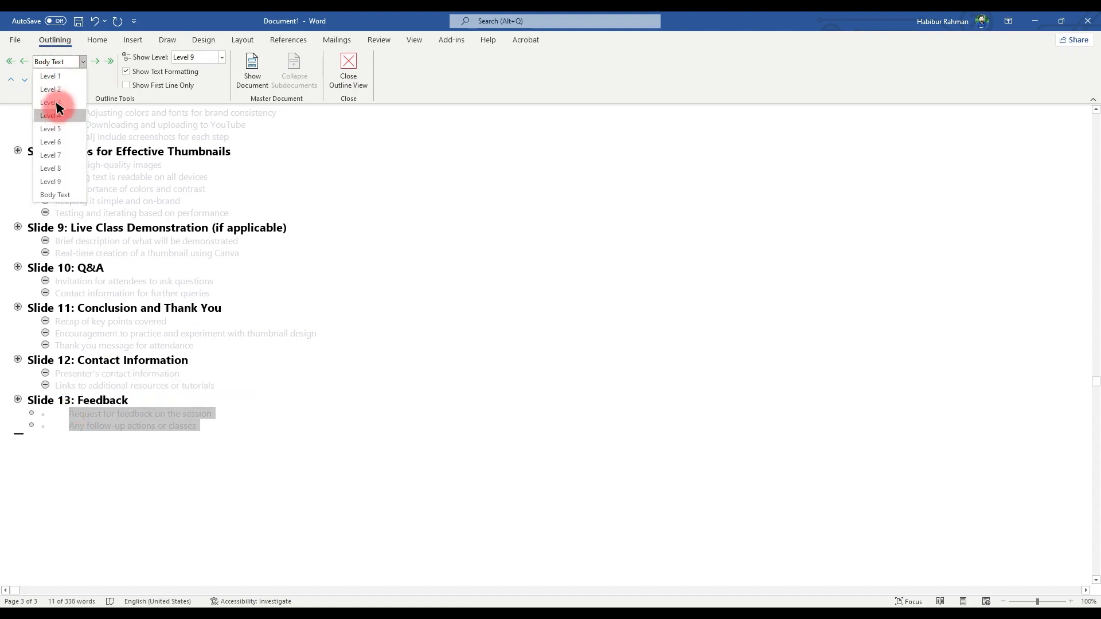
left_click(59, 89)
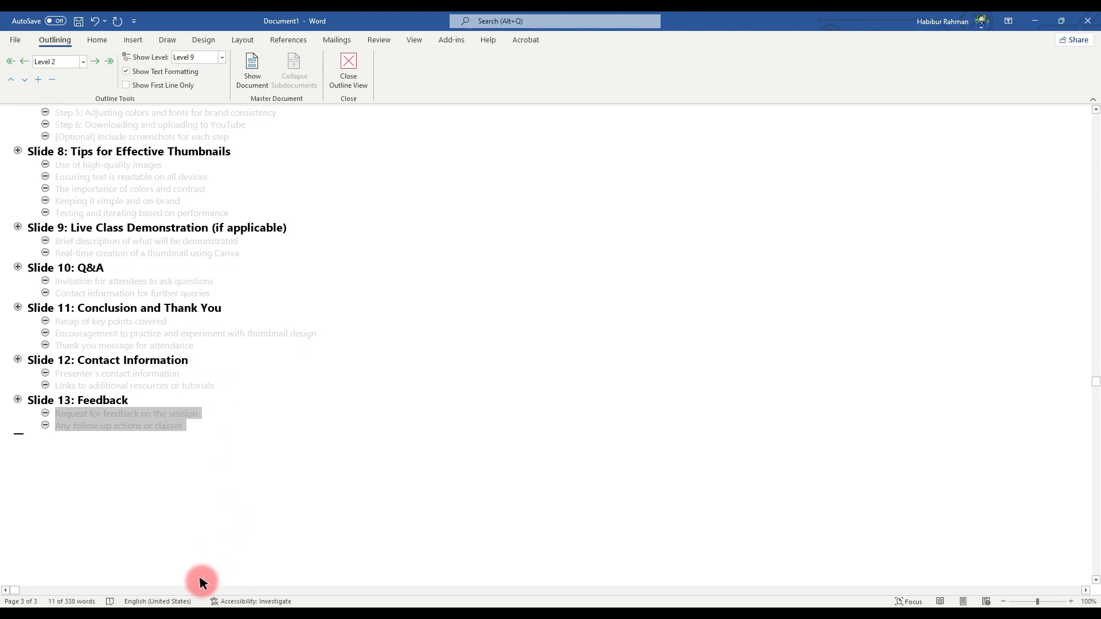
Close Outline view and return to the normal page layout of the document.
left_click(110, 421)
scroll(81, 315, "up", 10)
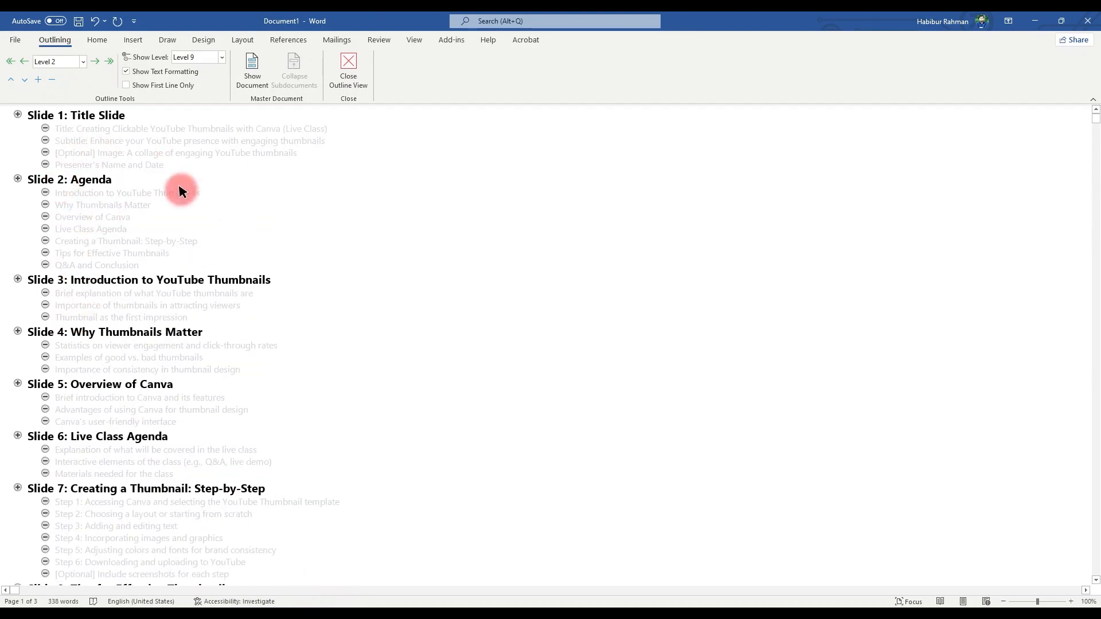
left_click(346, 65)
Set the font color of the whole document to Automatic and its text highlight to No Color.
scroll(390, 215, "up", 15)
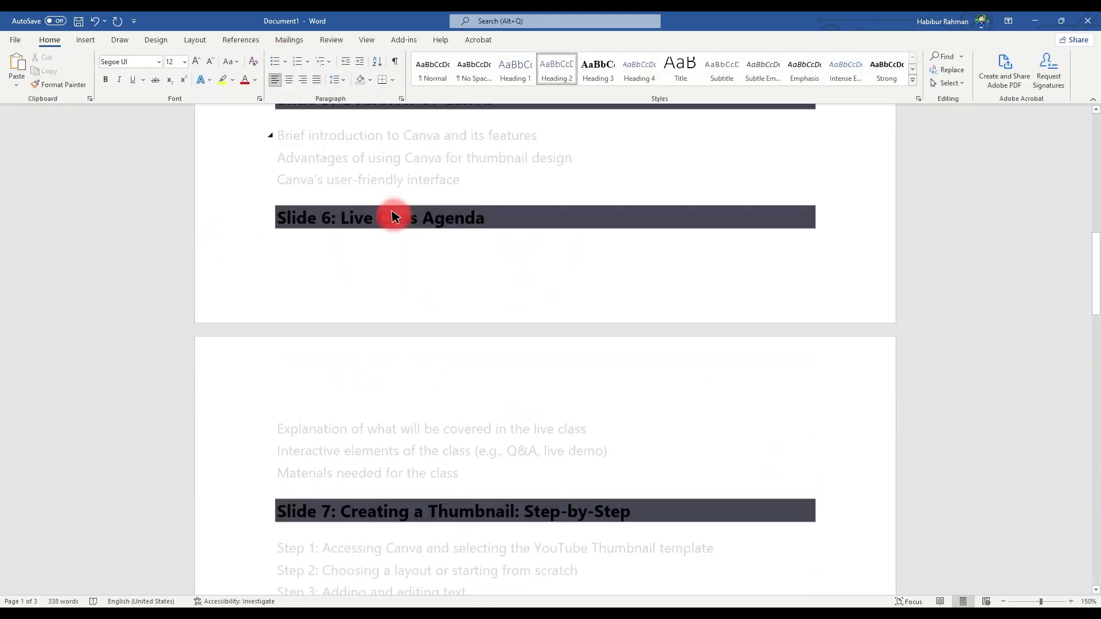
scroll(394, 216, "up", 12)
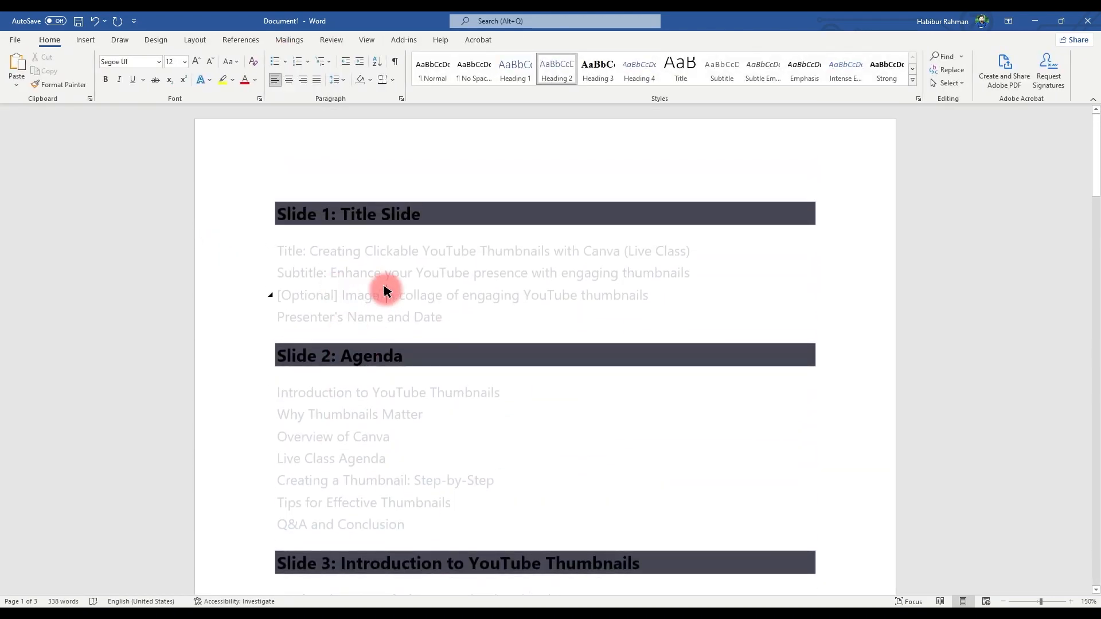
key("ctrl+a")
left_click(255, 80)
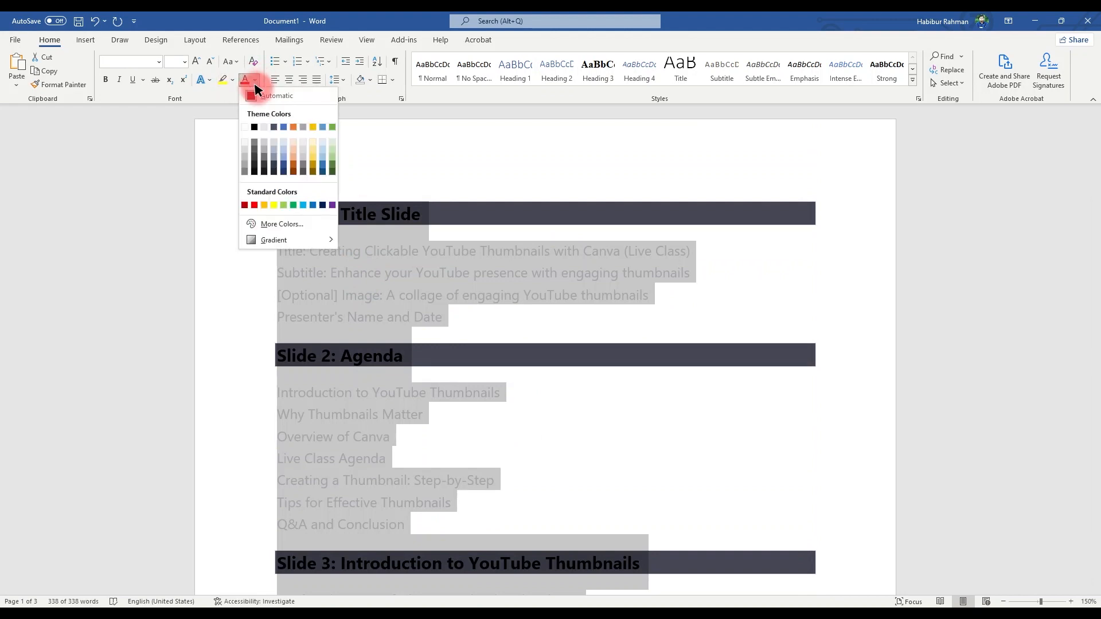
left_click(258, 93)
left_click(232, 80)
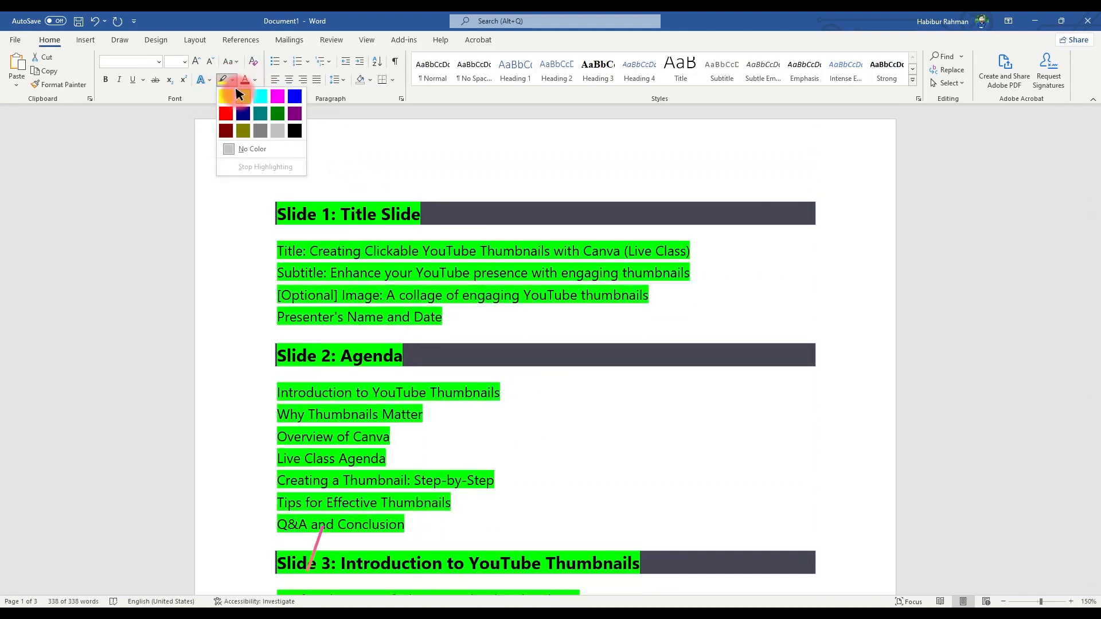
left_click(248, 149)
left_click(359, 216)
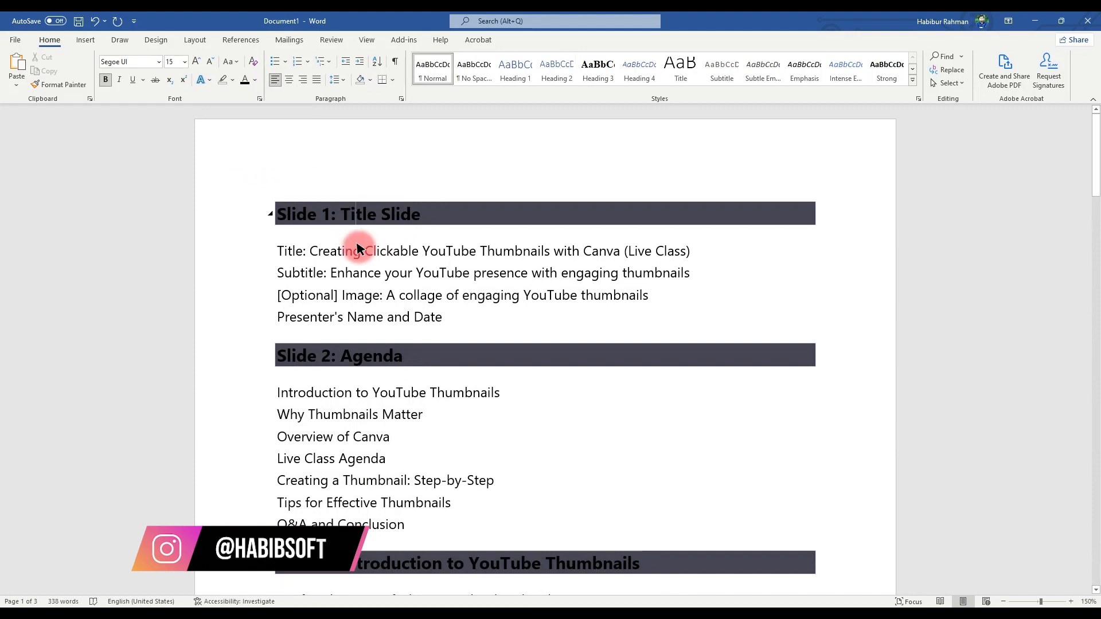
Replace "Title Slide" in the Slide 1 heading with "Creating Clickable YouTube Thumbnails with Canva (Live Class)" taken from the Title line below.
scroll(381, 276, "down", 5)
scroll(377, 344, "up", 6)
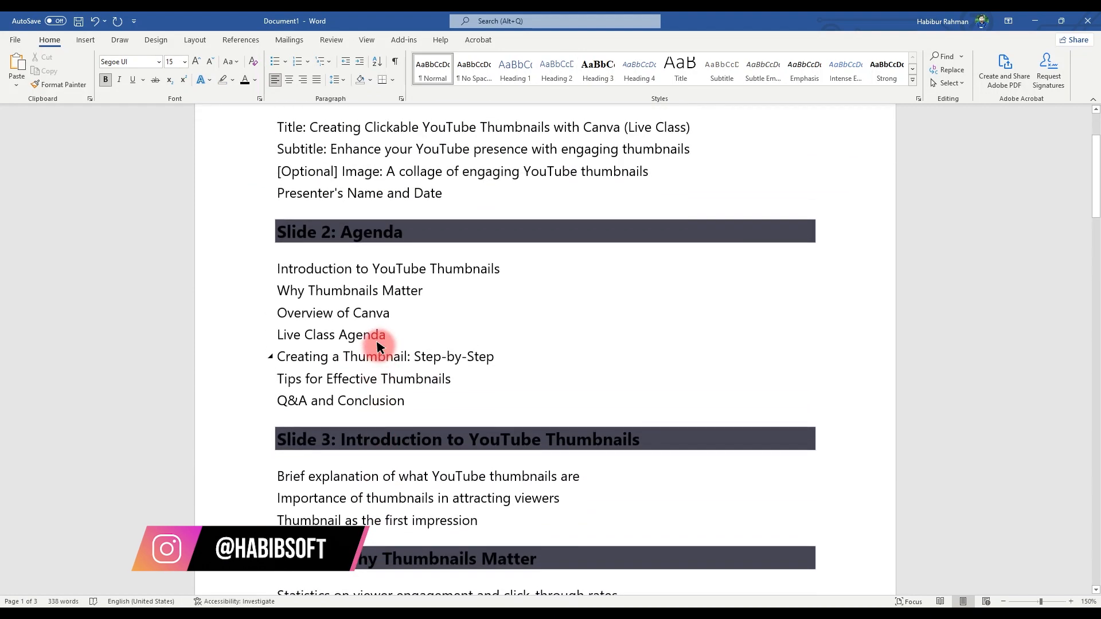
scroll(392, 296, "up", 1)
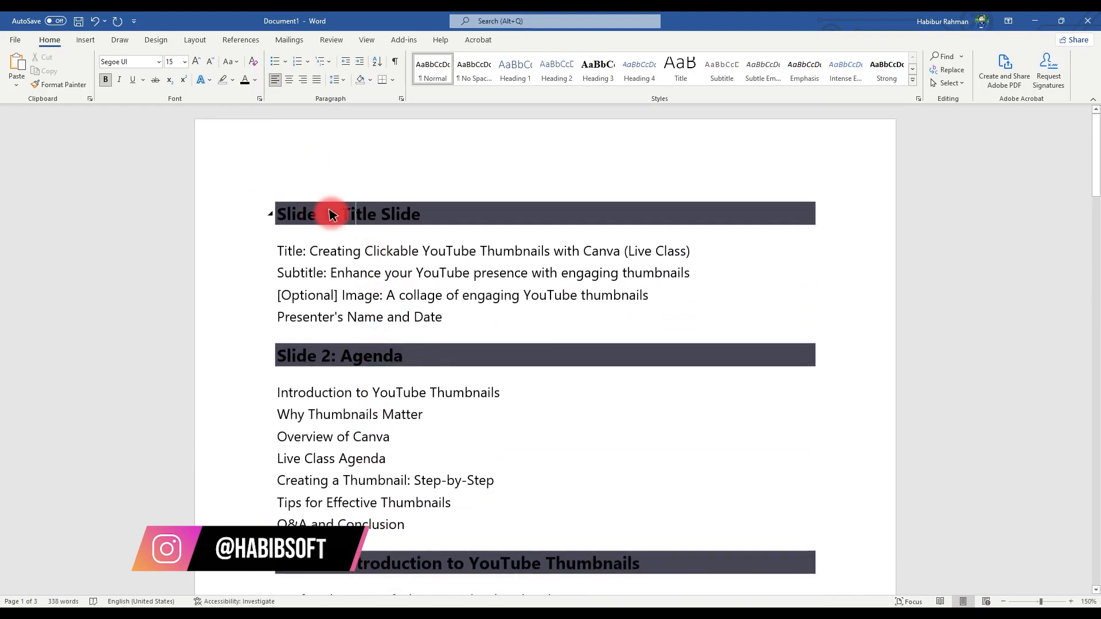
double_click(344, 253)
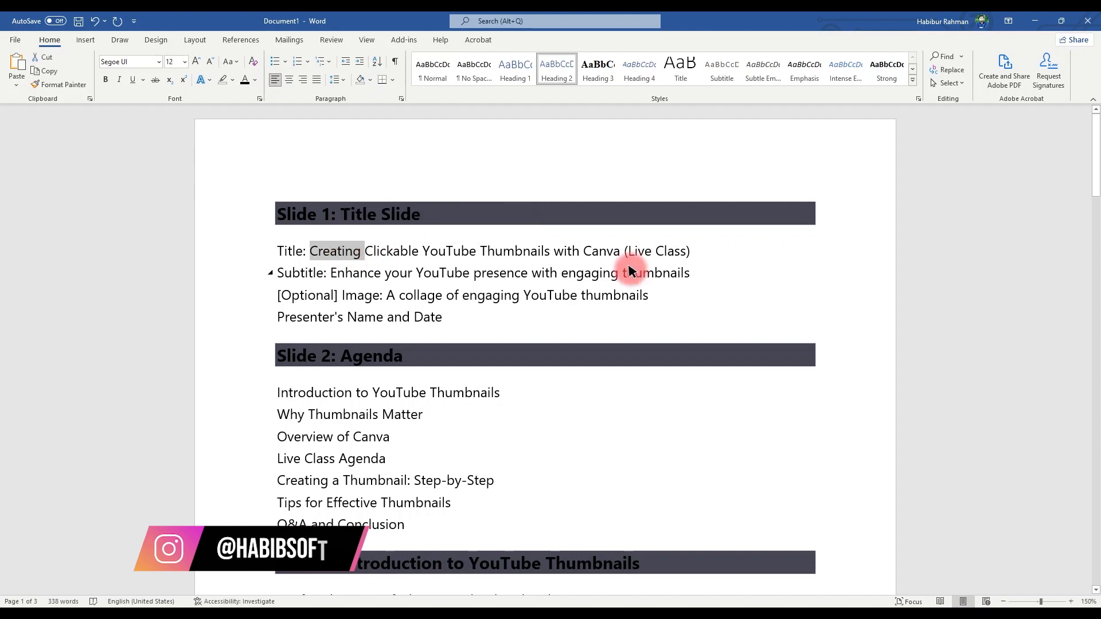
left_click(691, 251, "shift")
key("ctrl+c")
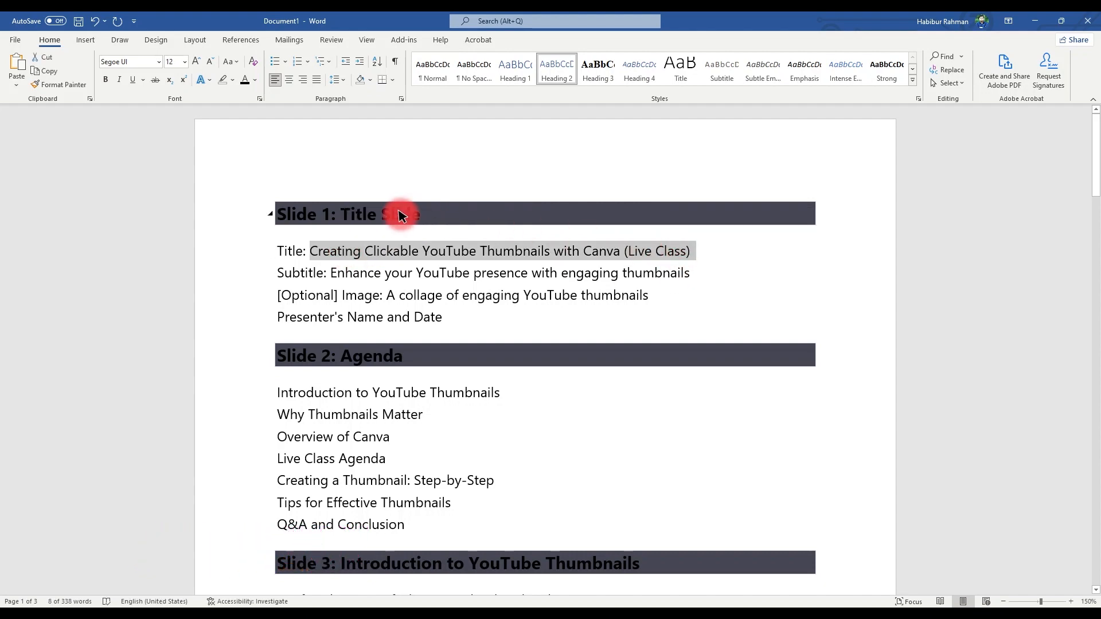
left_click_drag(372, 216, 364, 224)
left_click_drag(363, 224, 409, 214)
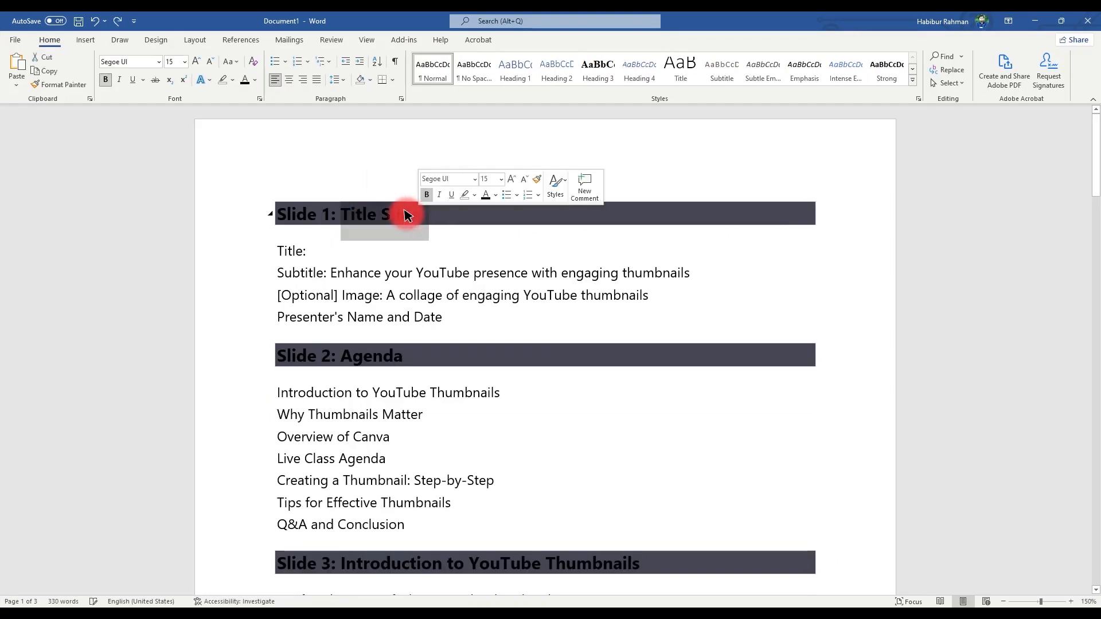
right_click(408, 214)
left_click(487, 274)
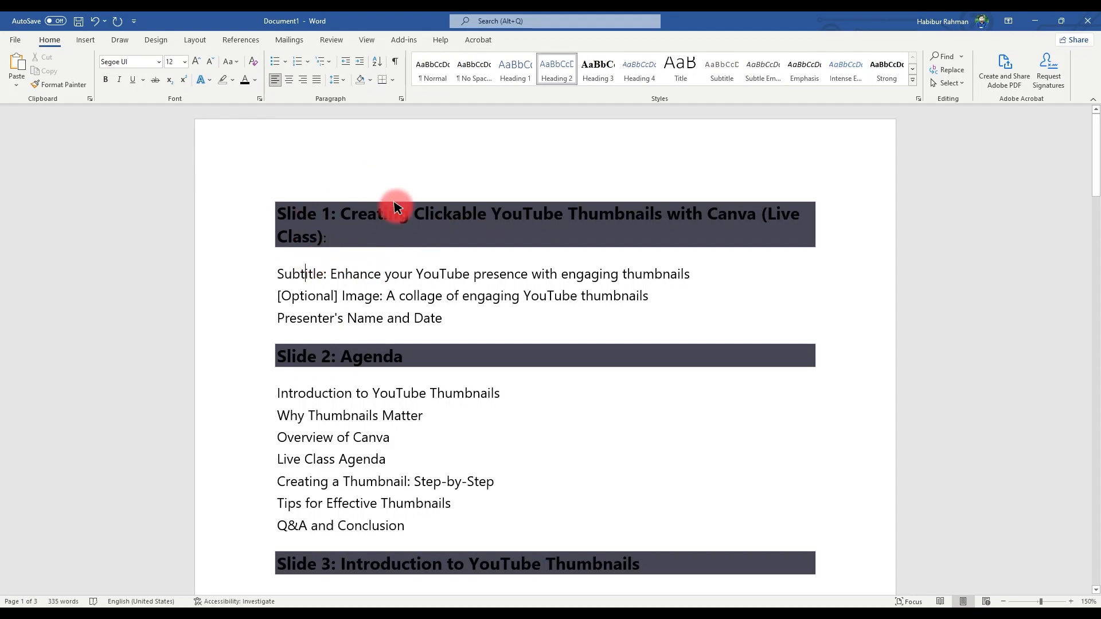
Delete the "Subtitle:" and "[Optional]" labels from the body lines under the Slide 1 heading.
double_click(315, 272)
key("Delete")
key("Delete")
key("Delete")
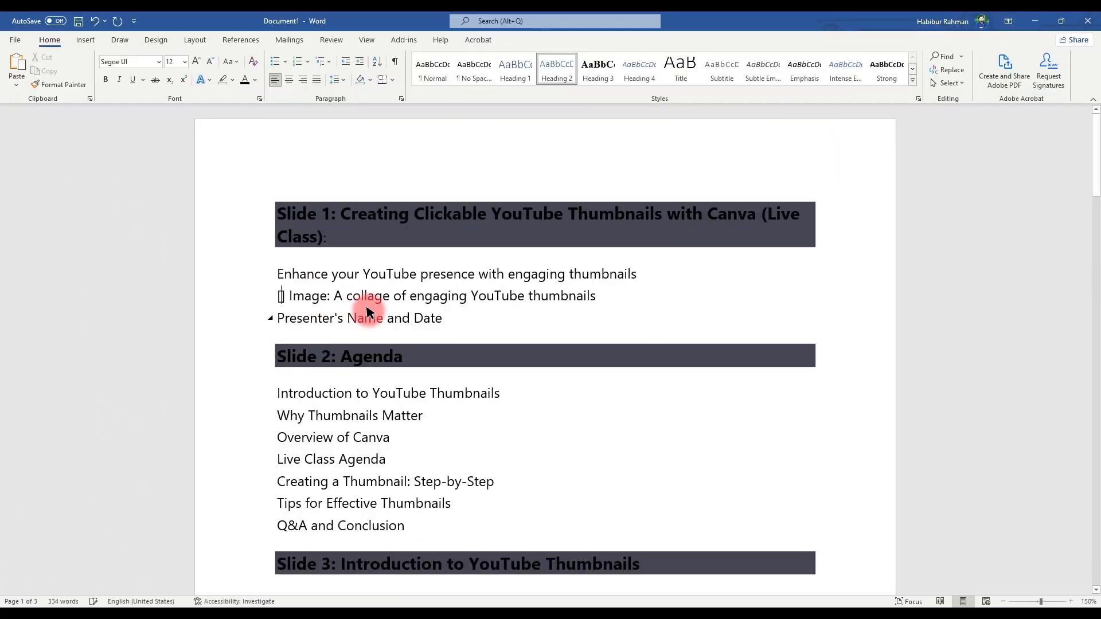
key("Delete")
key("Delete")
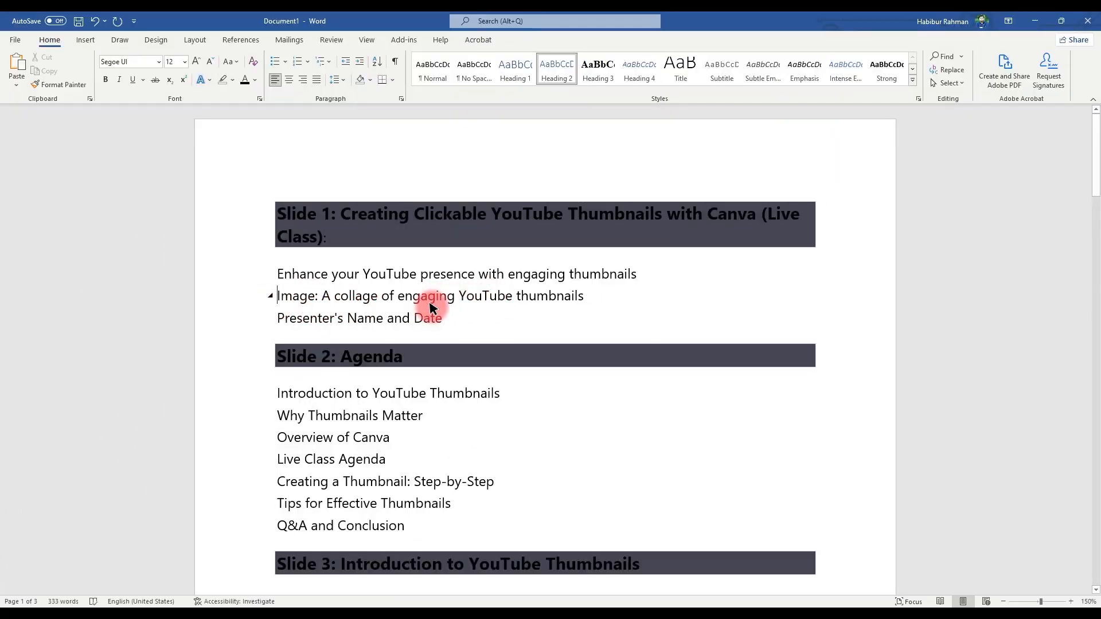
Save the document to the Desktop as a Word document named PPTFILE, replacing the existing file.
scroll(315, 404, "down", 20)
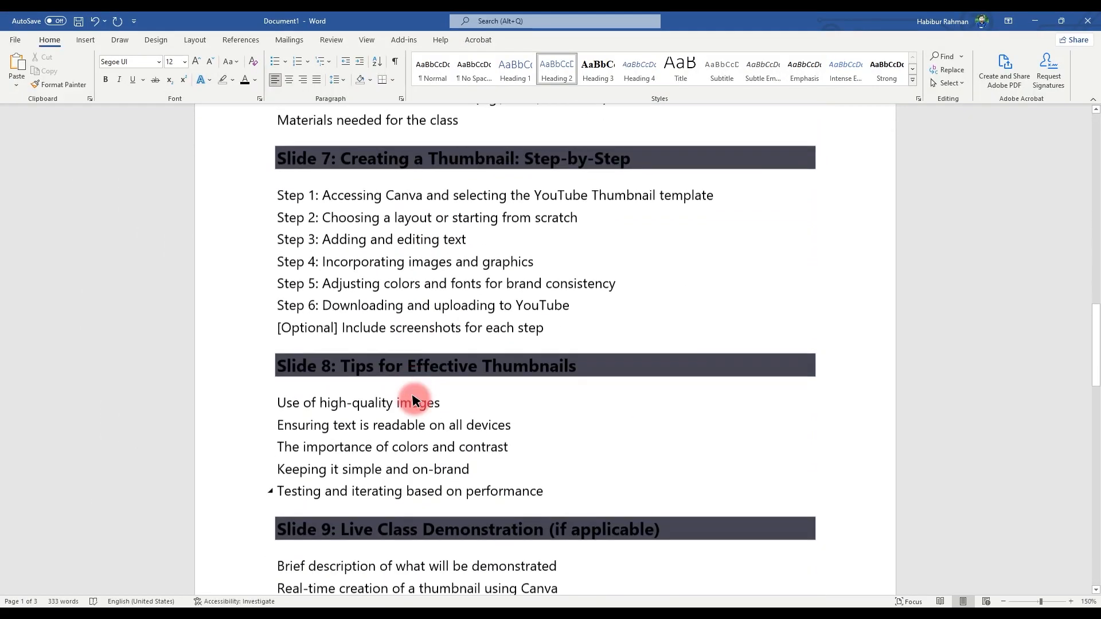
scroll(410, 410, "down", 10)
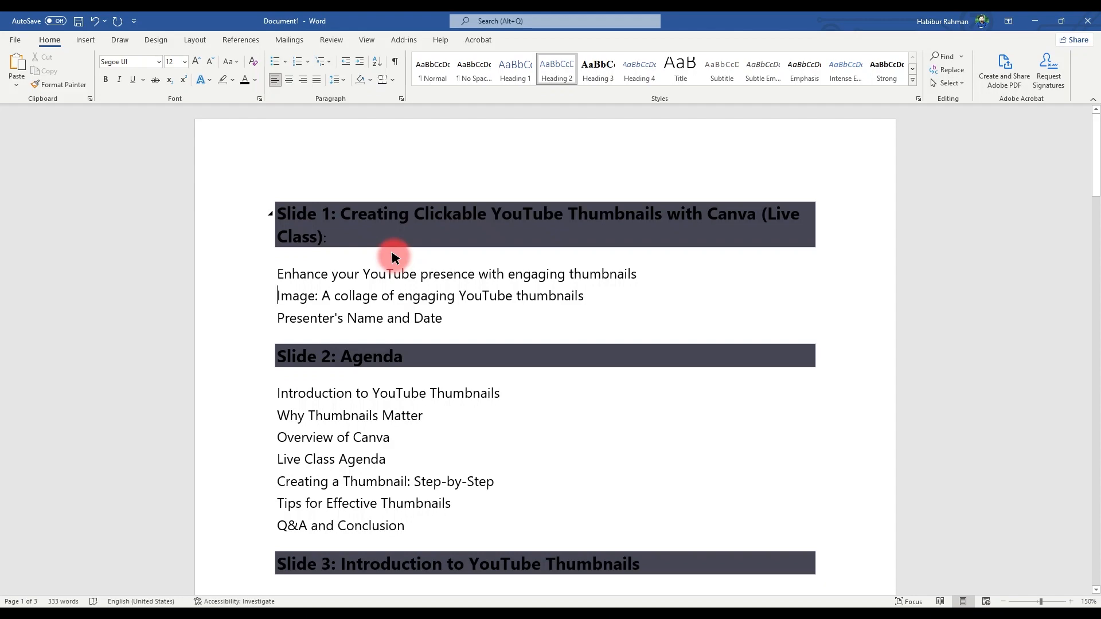
scroll(394, 258, "down", 15)
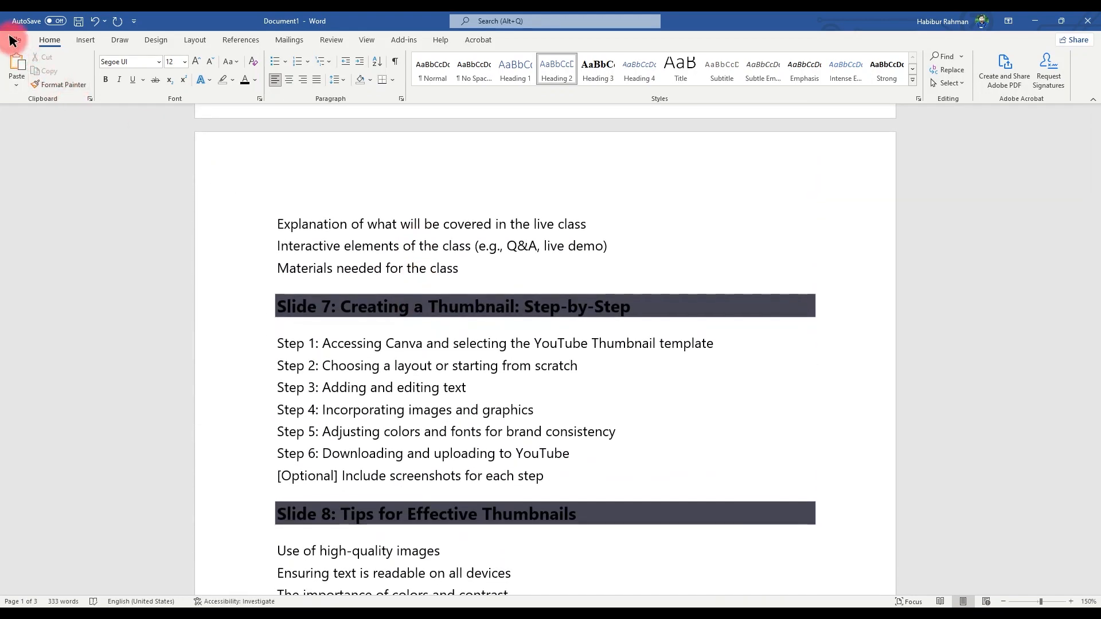
left_click(12, 40)
left_click(36, 172)
left_click(393, 154)
type("PPTFILE")
key("Return")
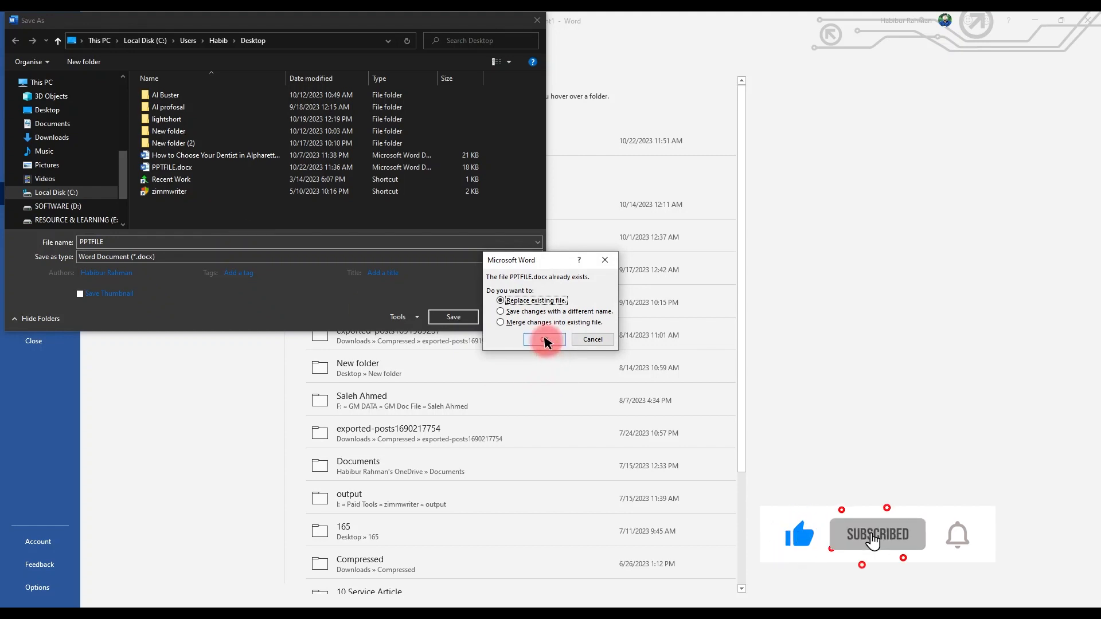
left_click(544, 339)
scroll(443, 291, "up", 12)
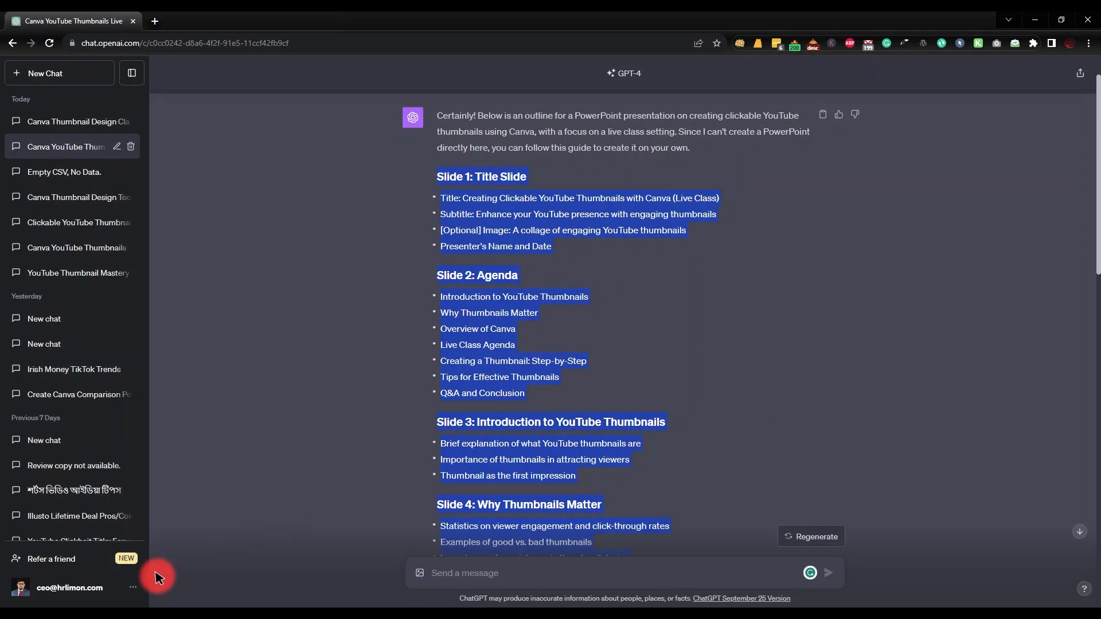
Switch to PowerPoint and create a blank presentation.
key("super")
type("pow")
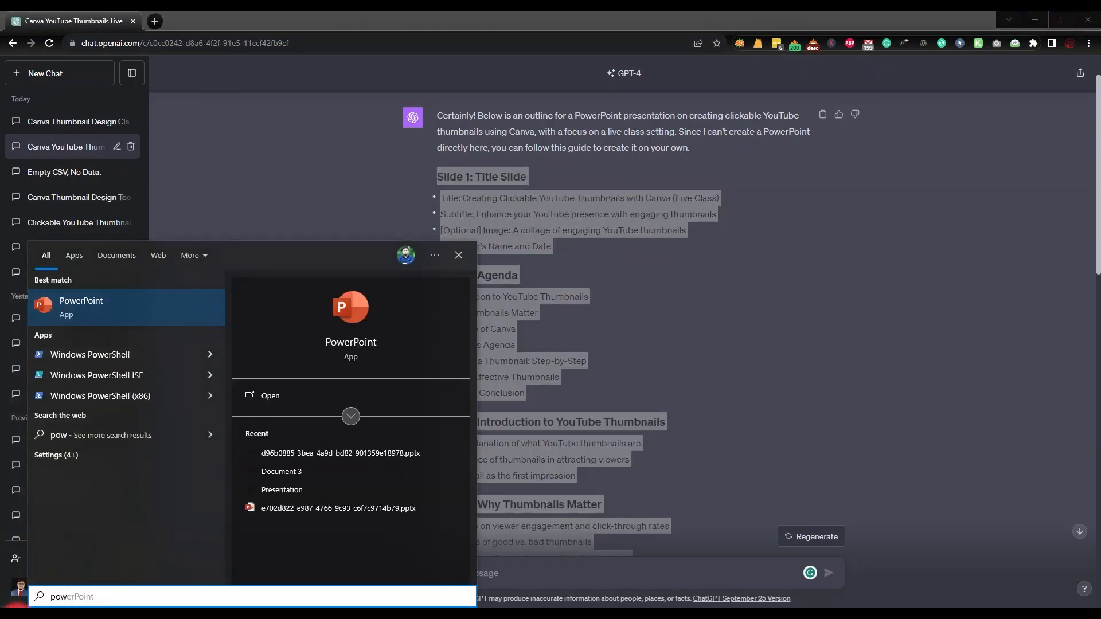
key("Return")
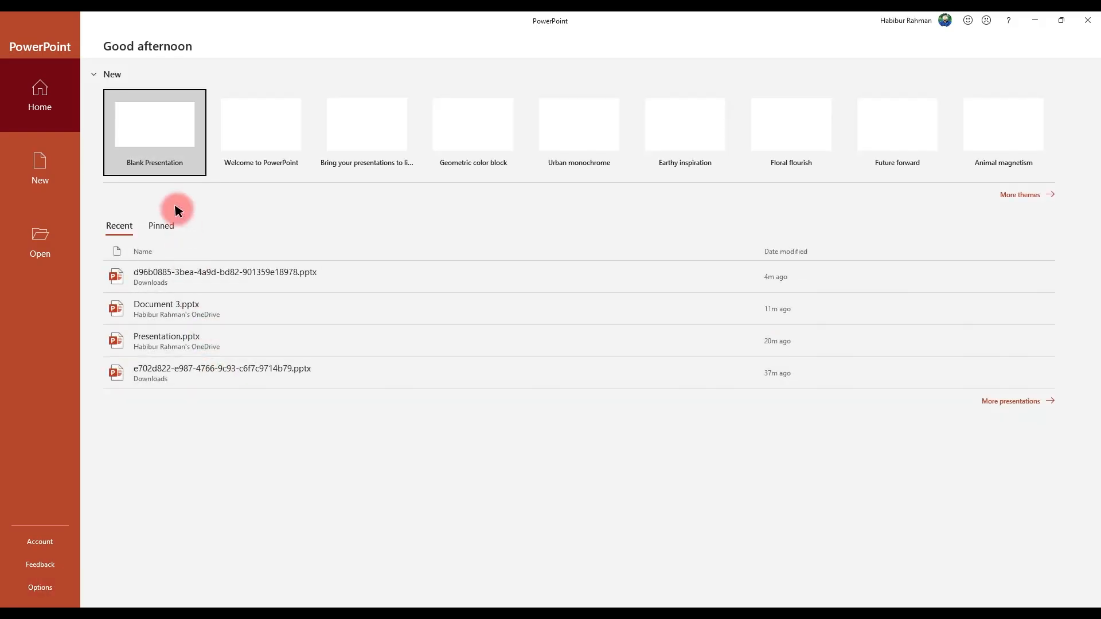
left_click(156, 148)
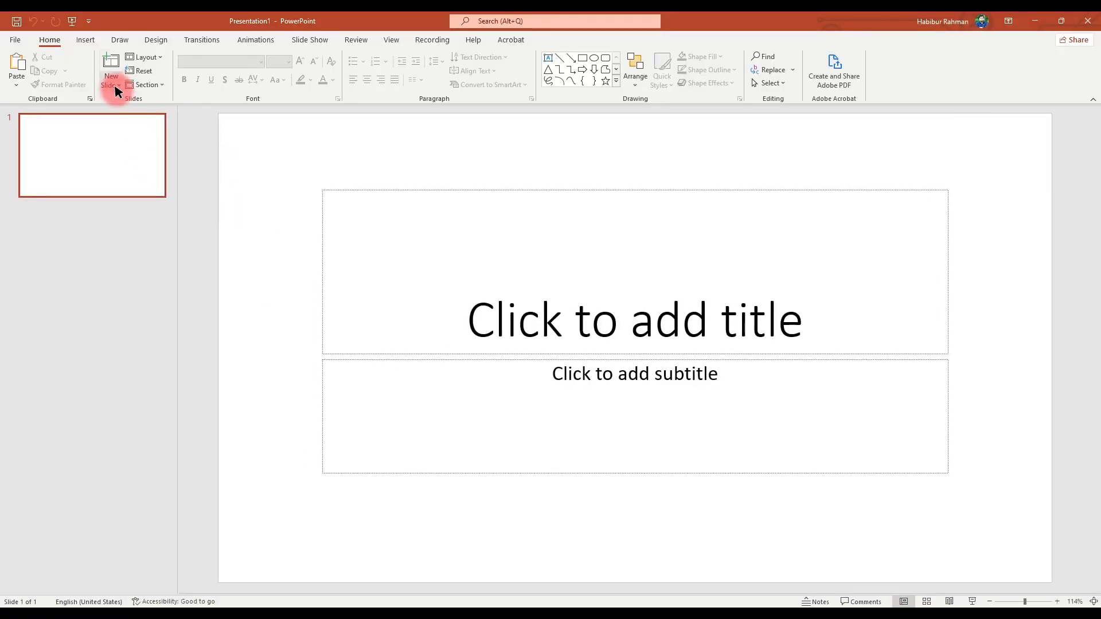
Insert slides from the outline document PPTFILE.docx stored on the Desktop.
left_click(113, 86)
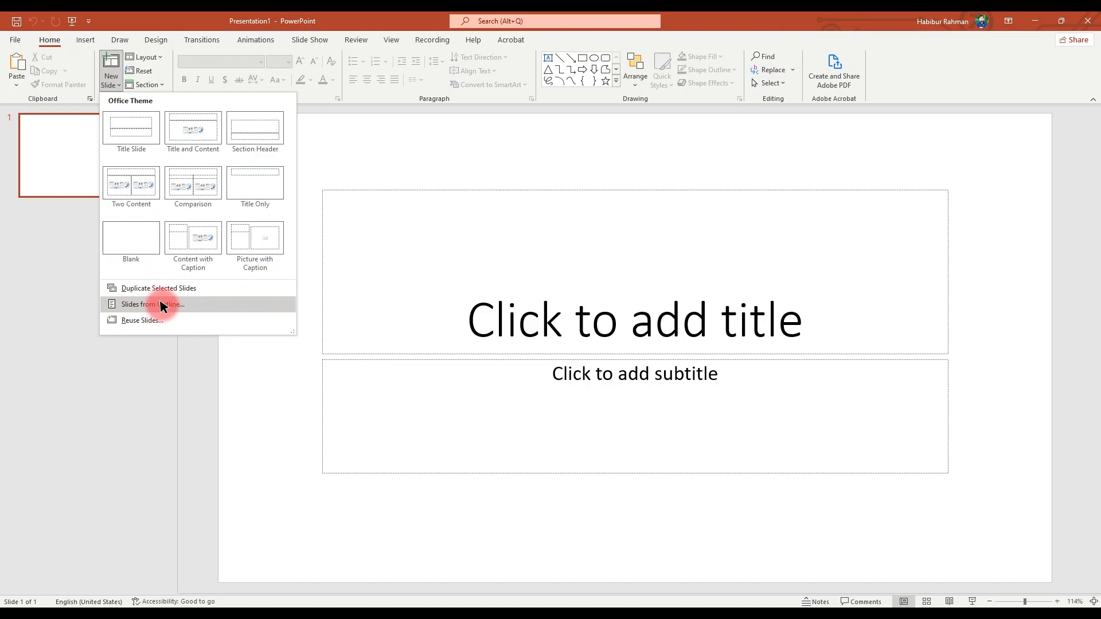
left_click(160, 305)
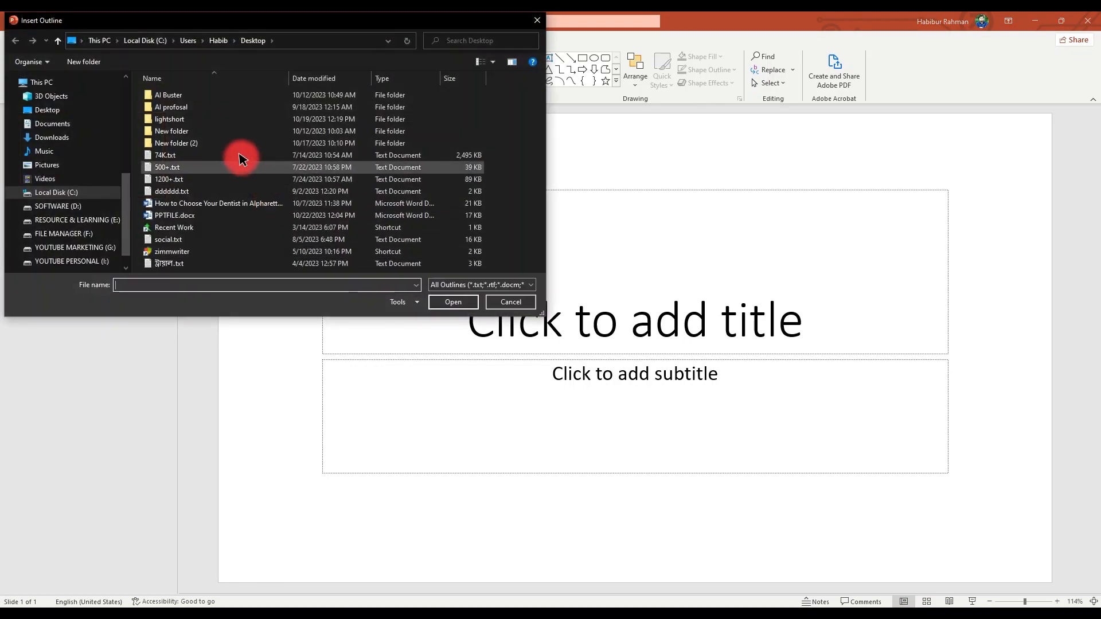
left_click(57, 108)
scroll(231, 175, "down", 10)
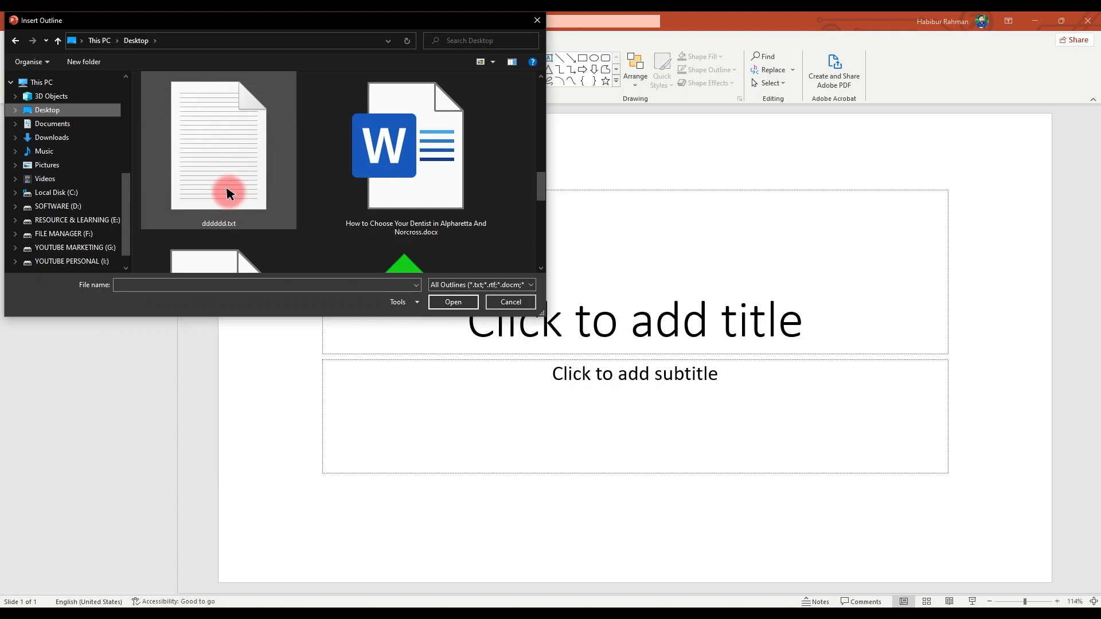
scroll(281, 200, "up", 5)
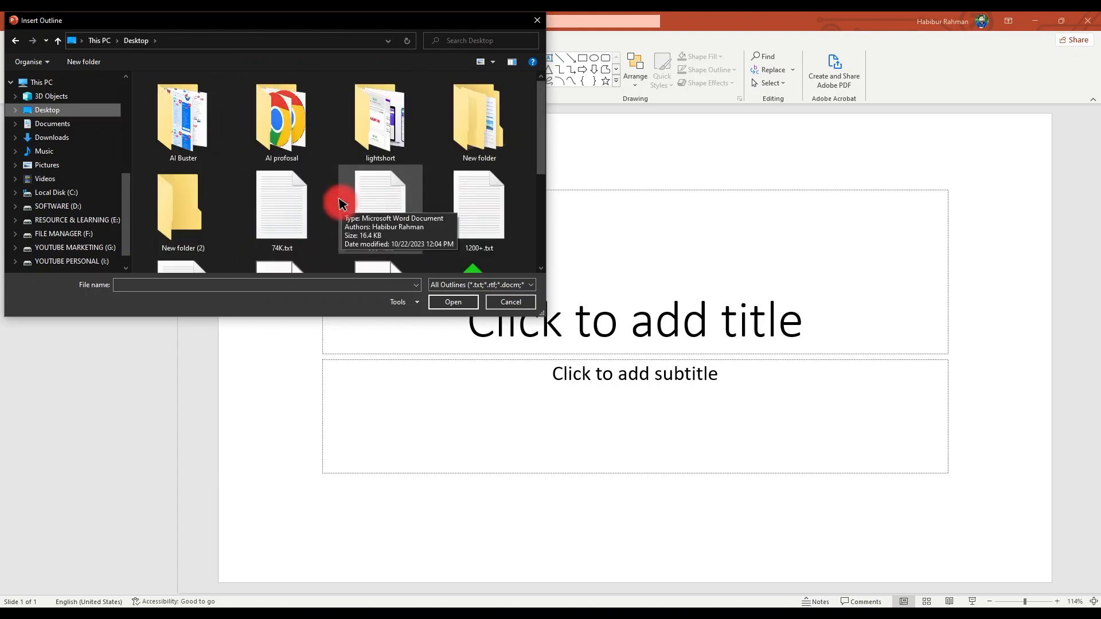
scroll(344, 206, "down", 2)
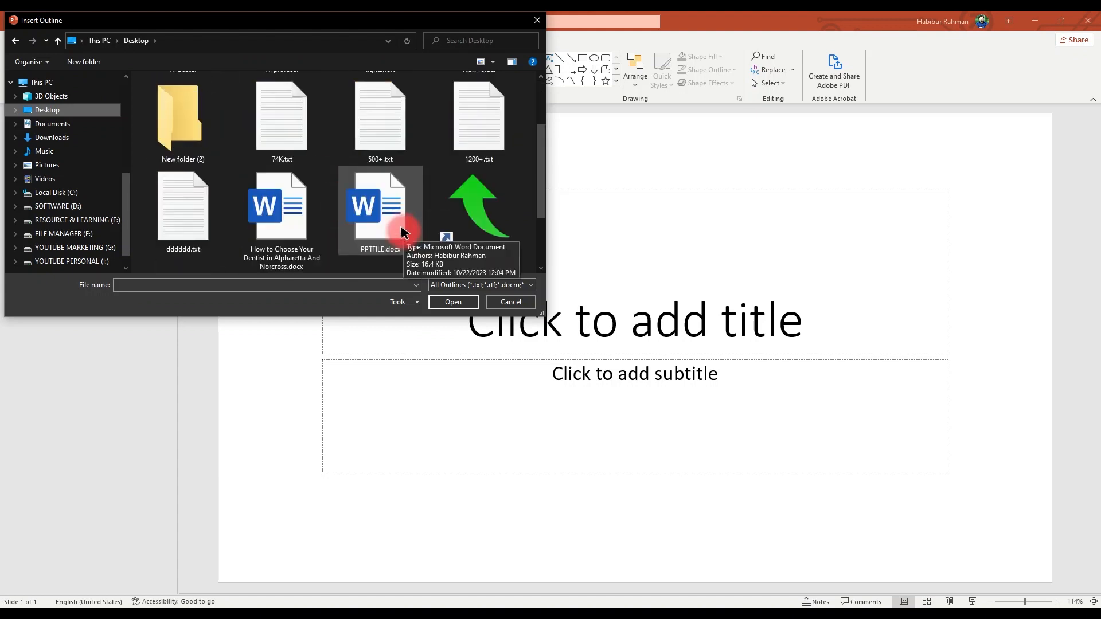
double_click(369, 242)
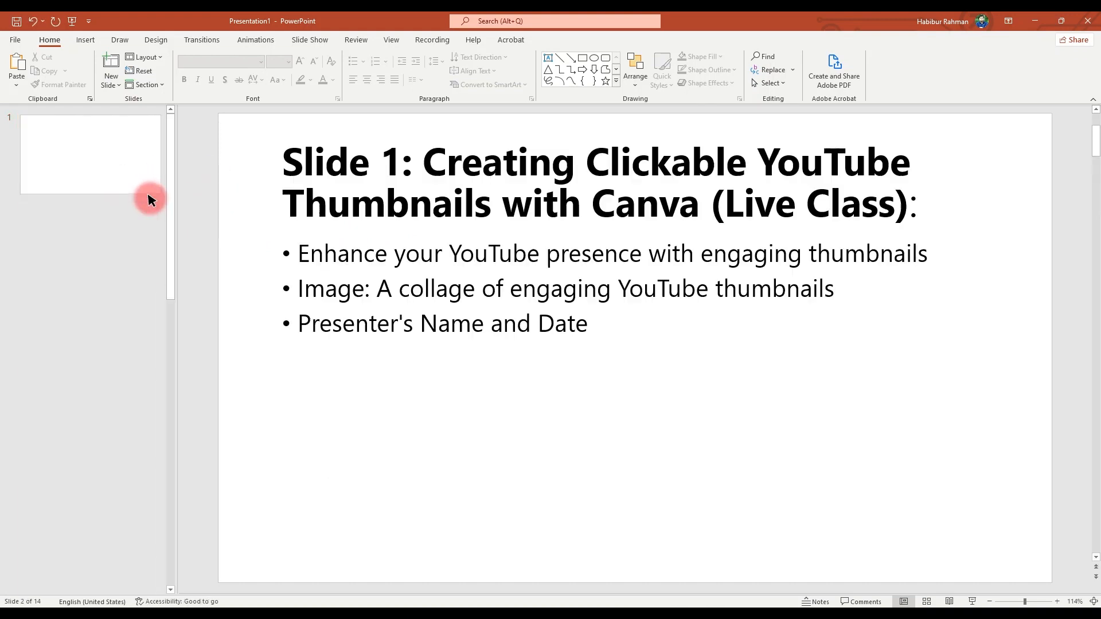
Delete the empty title slide at the start of the presentation.
left_click(105, 163)
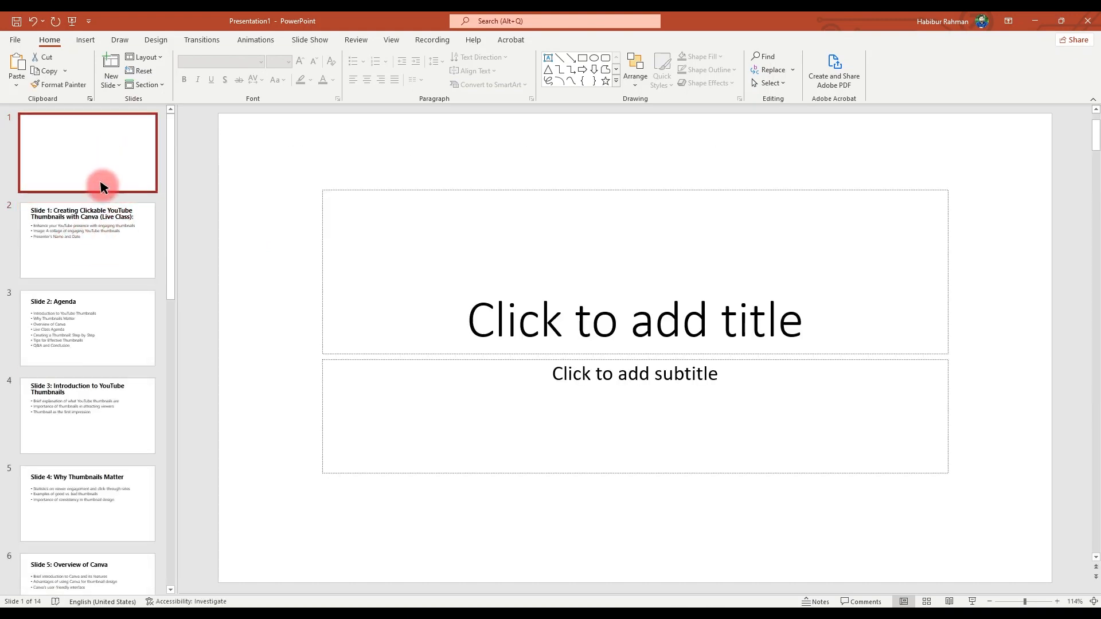
key("Delete")
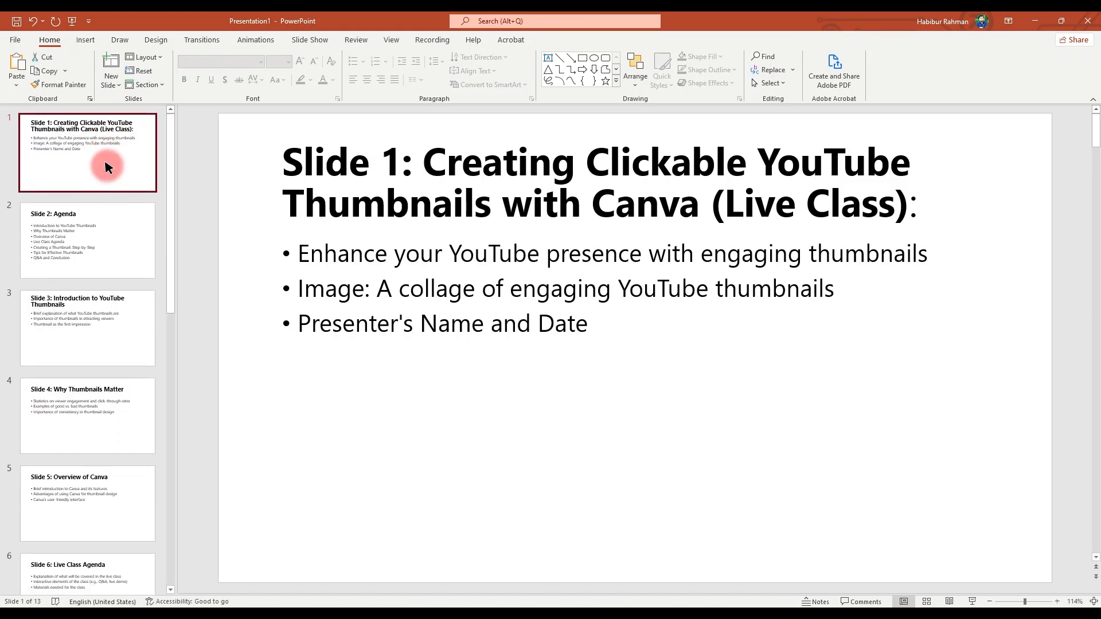
Review the imported slides through to the last one, then return to the first slide.
scroll(108, 189, "down", 5)
scroll(98, 344, "down", 3)
left_click(94, 347)
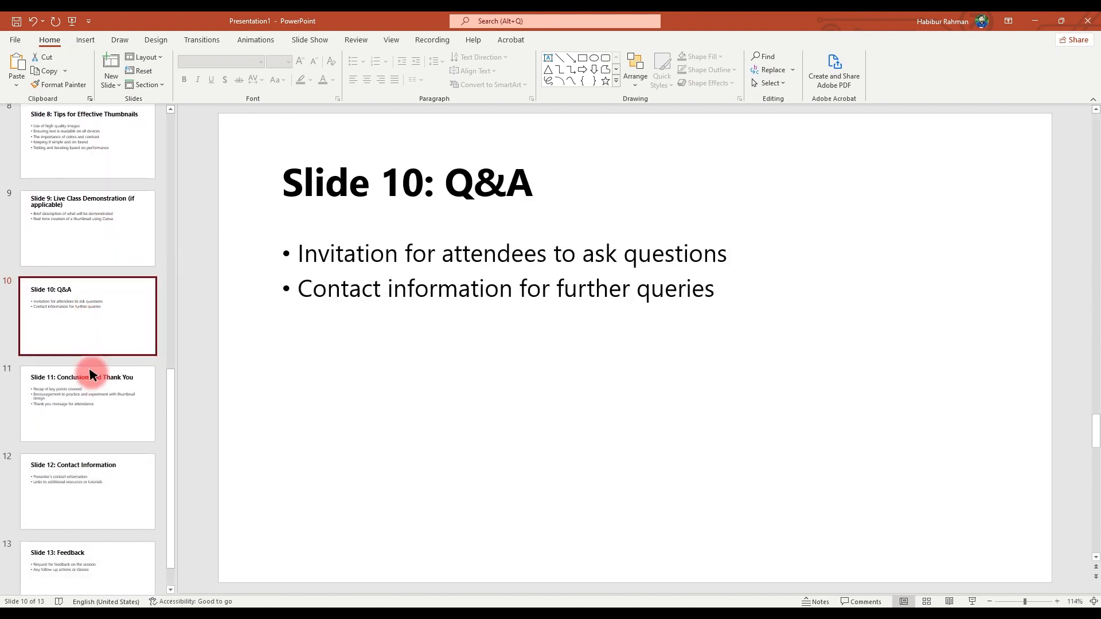
left_click(98, 413)
left_click(103, 475)
scroll(92, 510, "down", 1)
left_click(82, 534)
scroll(72, 401, "up", 6)
left_click(82, 246)
scroll(85, 241, "up", 2)
left_click(90, 229)
left_click(99, 168)
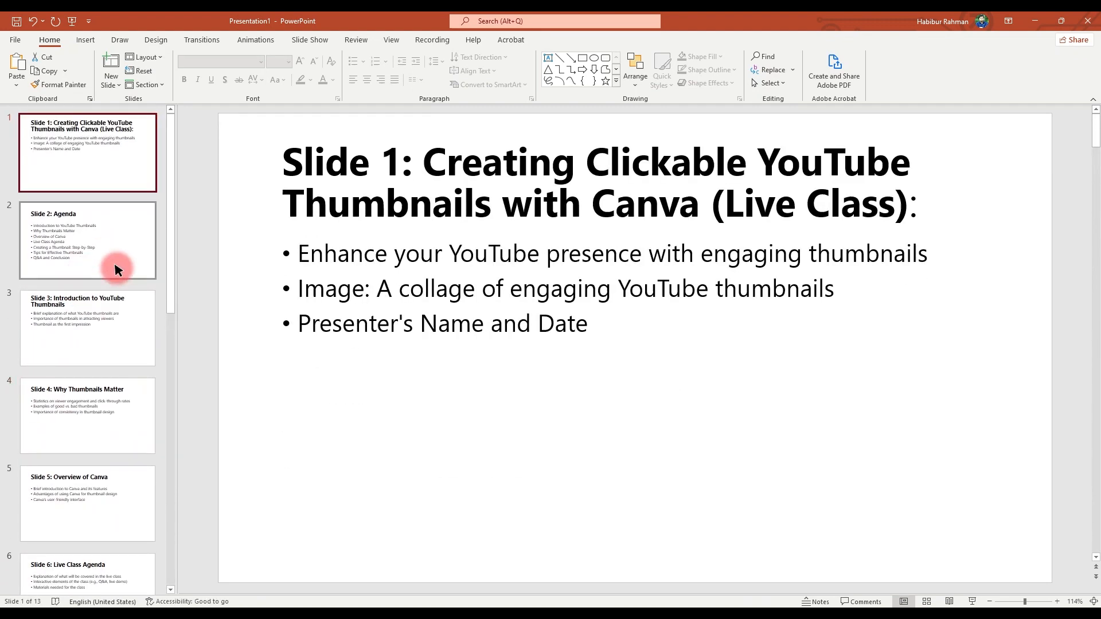
left_click(89, 241)
left_click(91, 320)
left_click(90, 168)
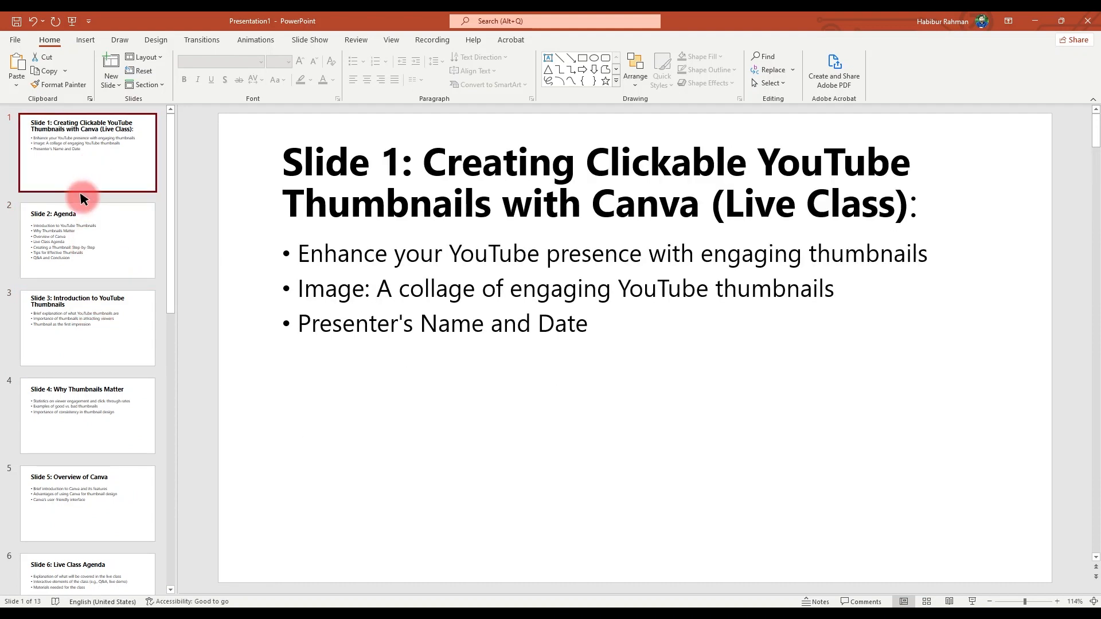